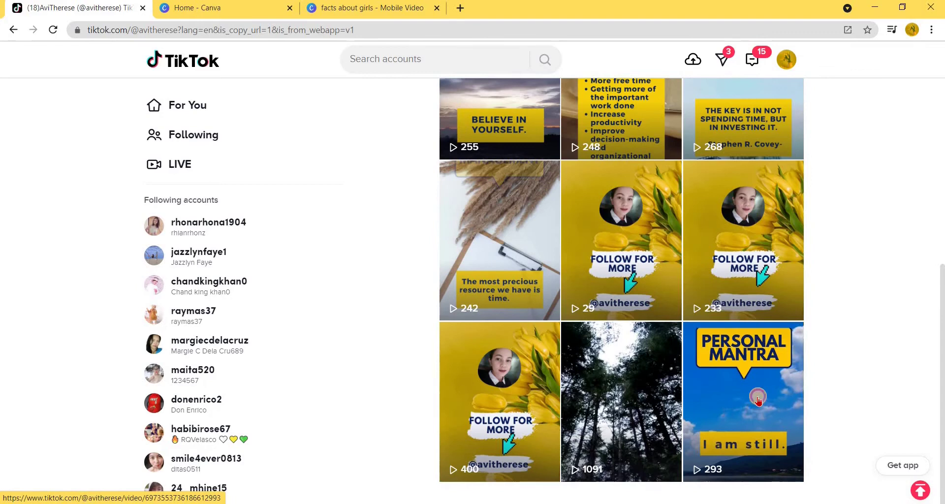
pyautogui.click(752, 411)
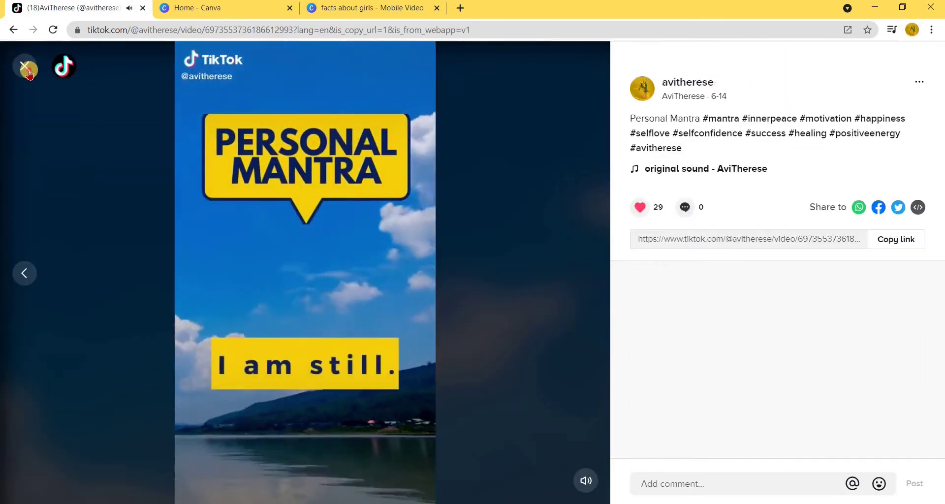
pyautogui.click(24, 66)
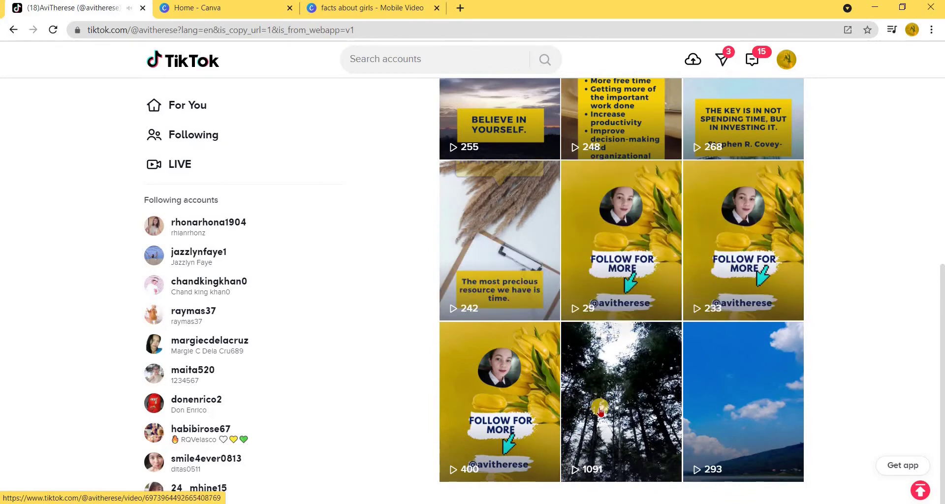
pyautogui.scroll(1, 471, 264)
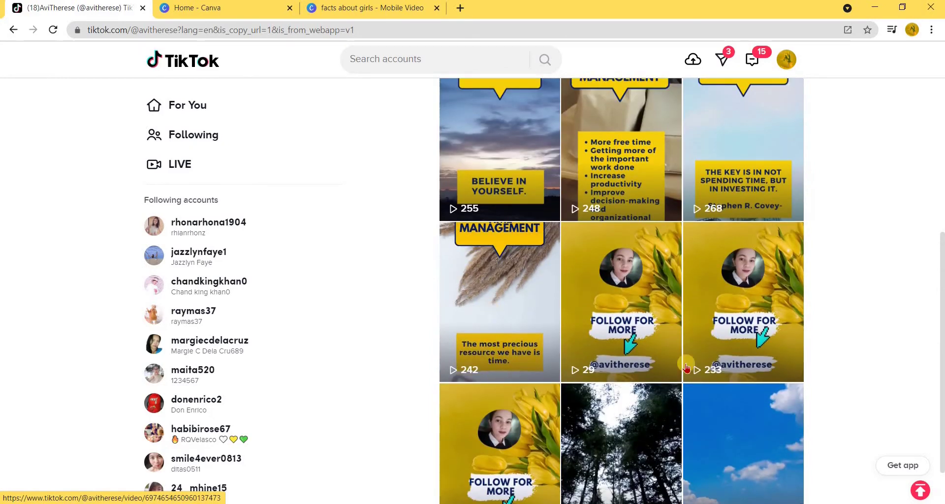
pyautogui.scroll(-1, 681, 354)
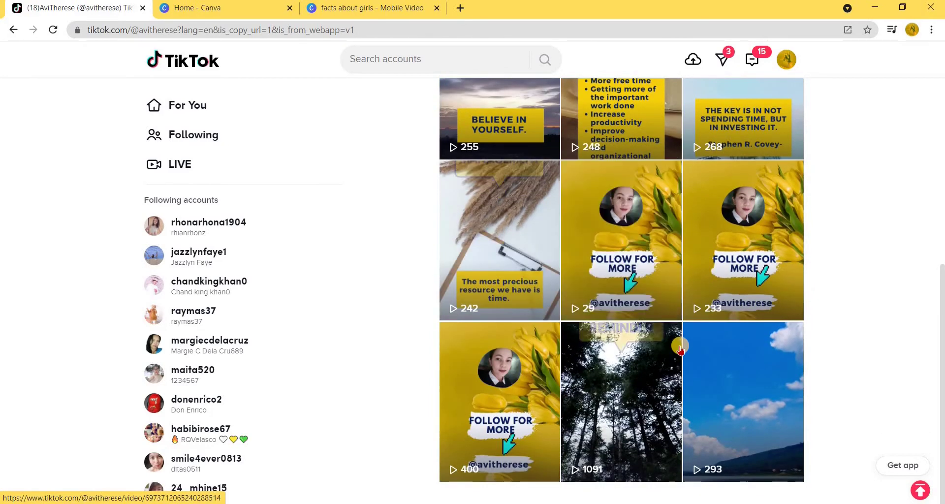
pyautogui.scroll(6, 680, 348)
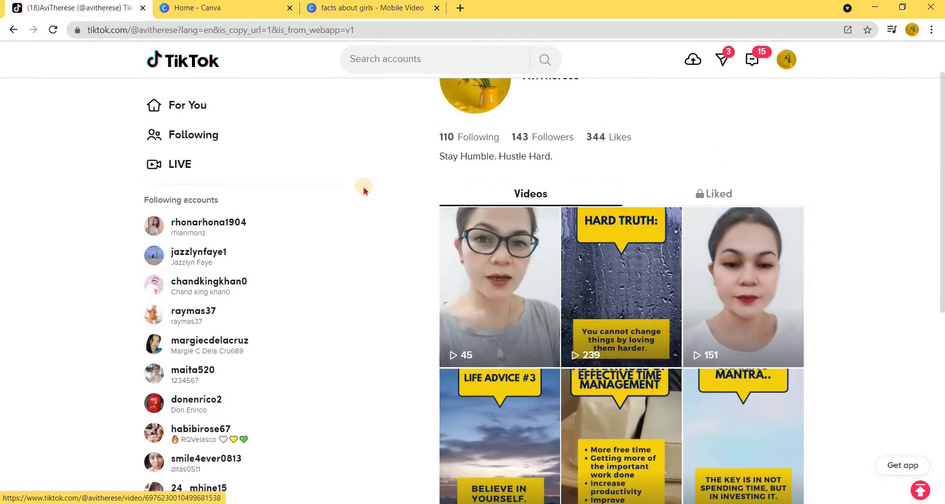
pyautogui.scroll(1, 399, 297)
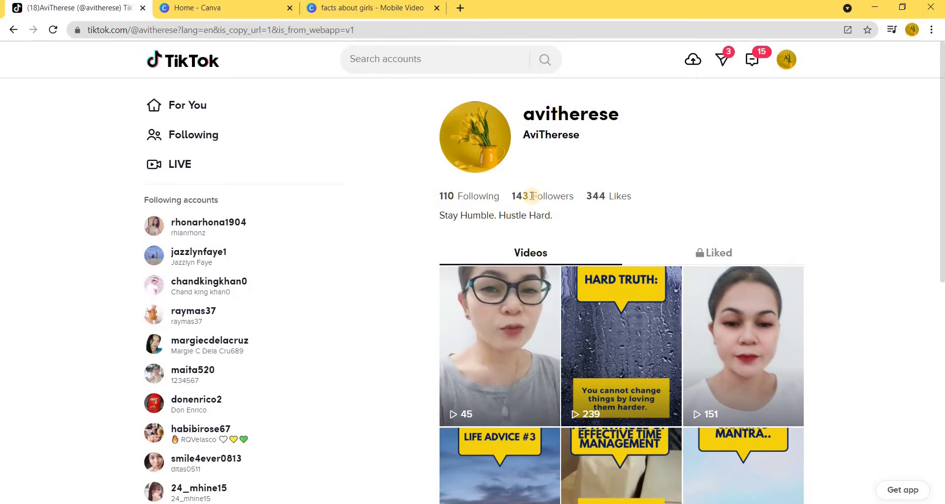
pyautogui.scroll(-3, 403, 391)
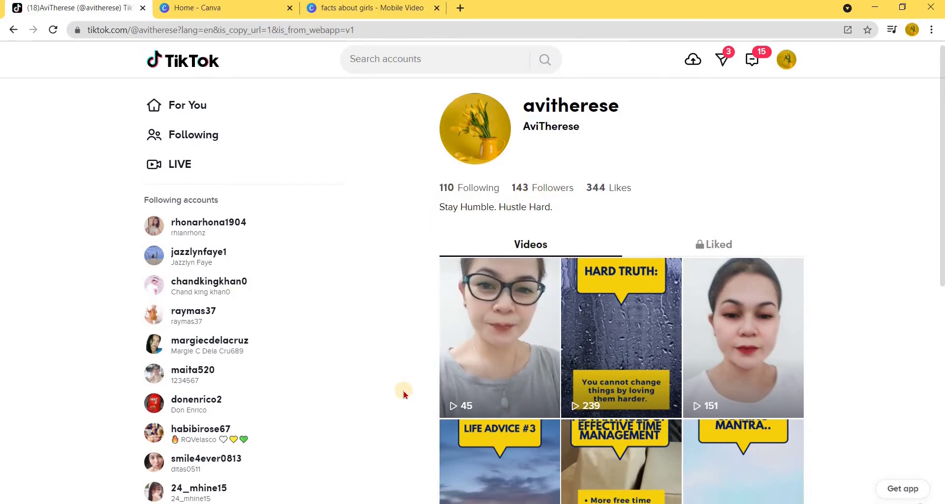
pyautogui.scroll(-2, 402, 394)
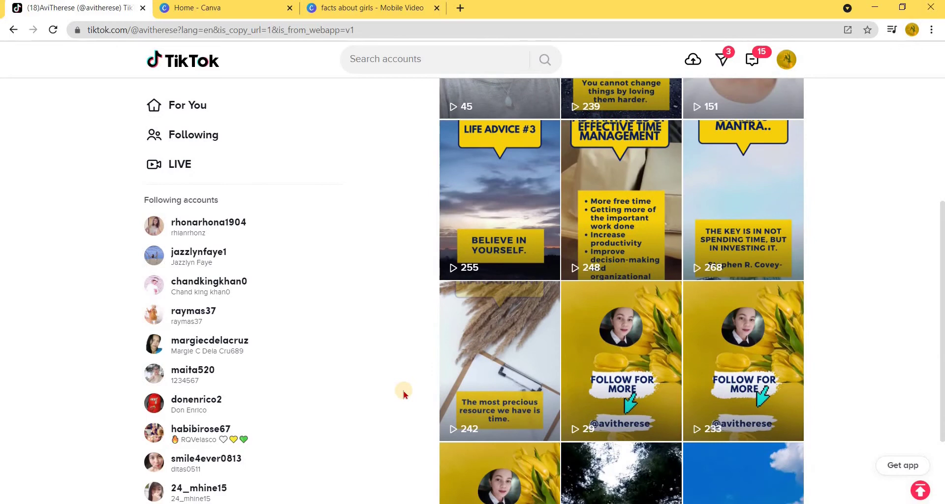
pyautogui.scroll(2, 403, 393)
pyautogui.scroll(3, 403, 392)
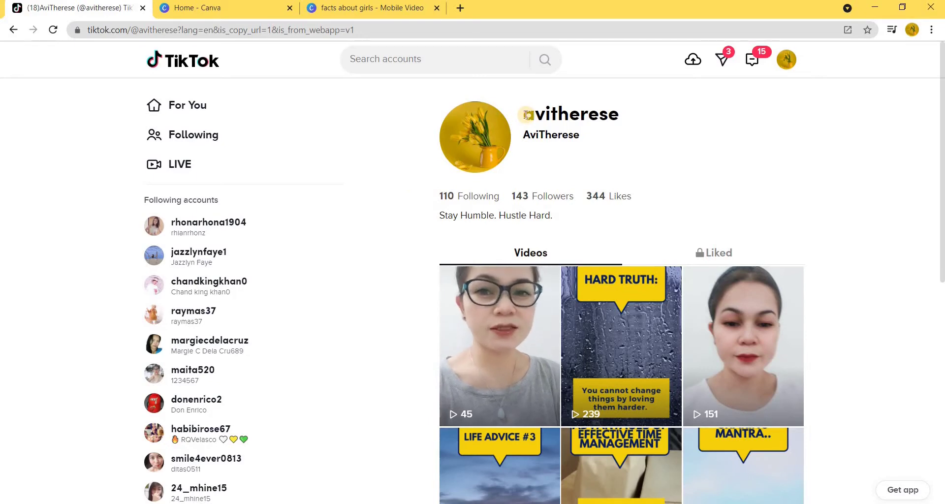
# Step: Create a blank 1080×1920 Mobile Video design, confirm its size, and hide the Templates panel
pyautogui.click(229, 11)
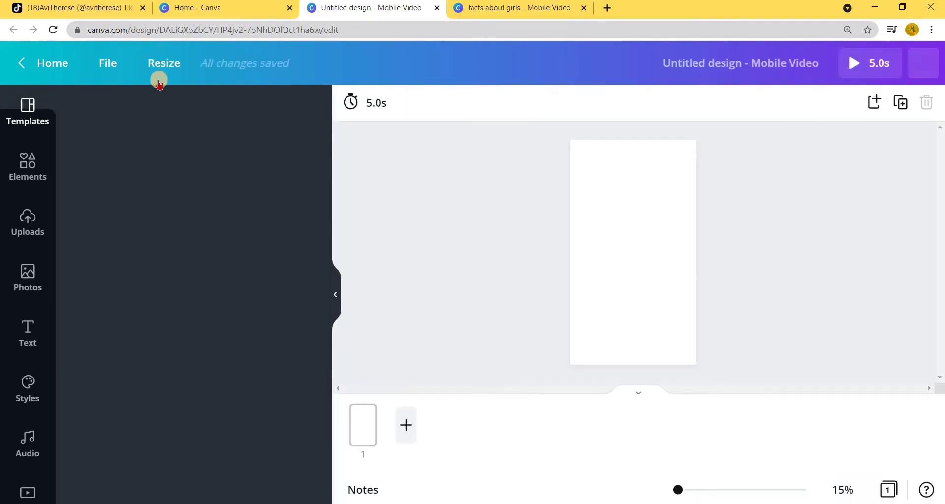
pyautogui.click(164, 68)
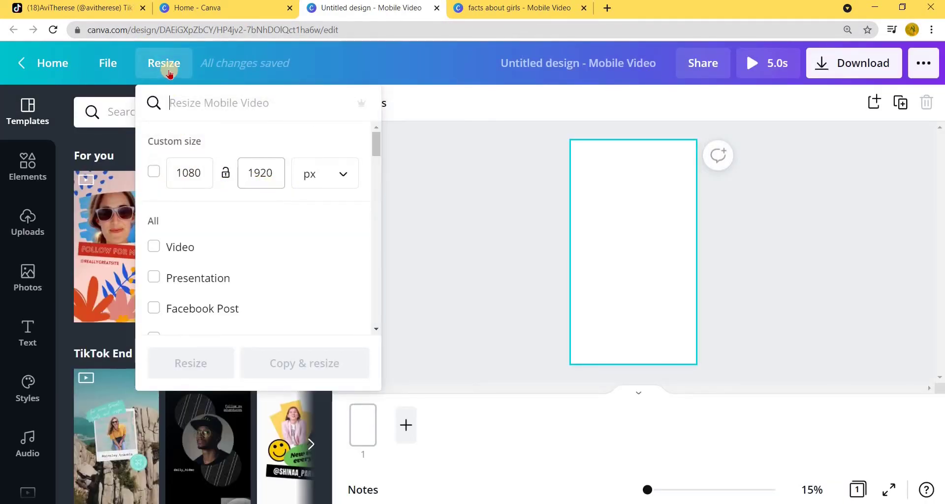
pyautogui.click(196, 74)
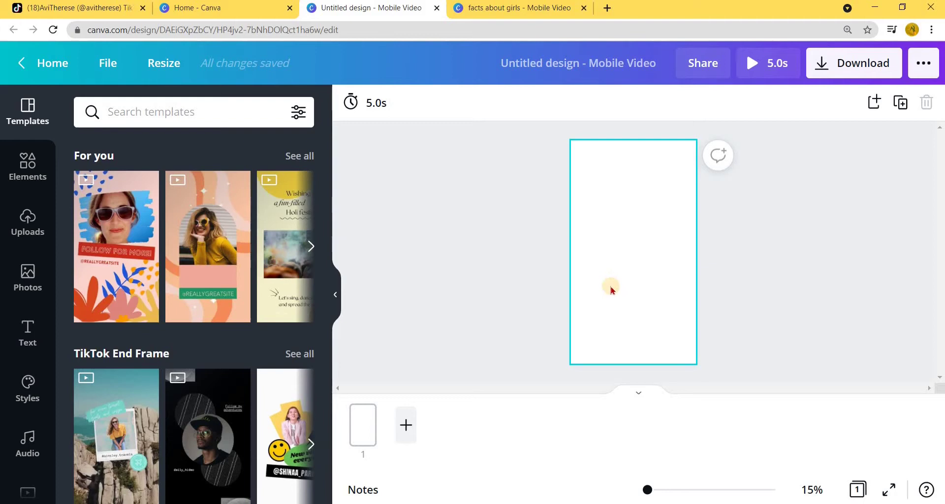
pyautogui.click(337, 296)
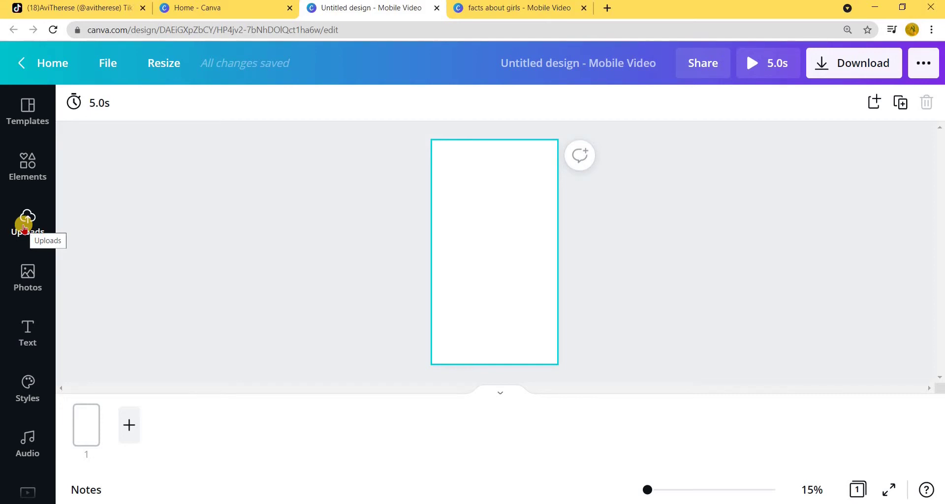
# Step: Filter the Videos library to free clips only and scroll down to the Backgrounds category
pyautogui.scroll(-1, 24, 228)
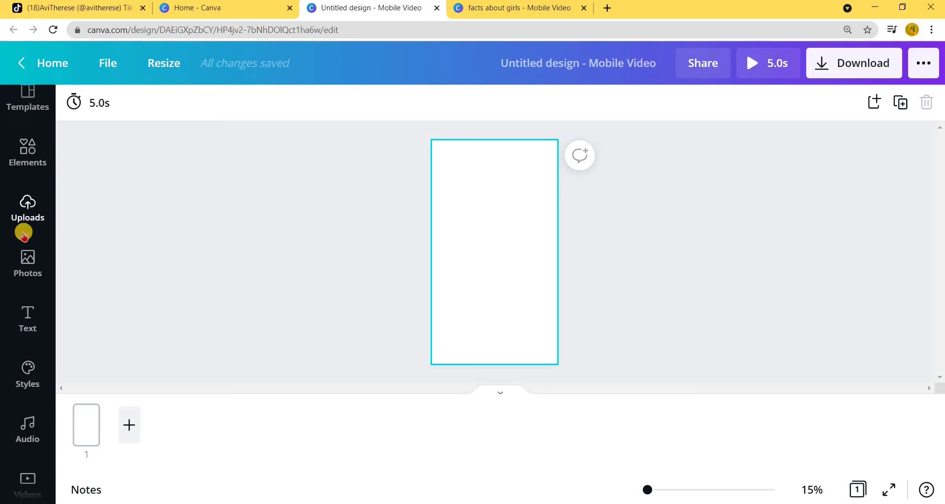
pyautogui.scroll(-3, 28, 276)
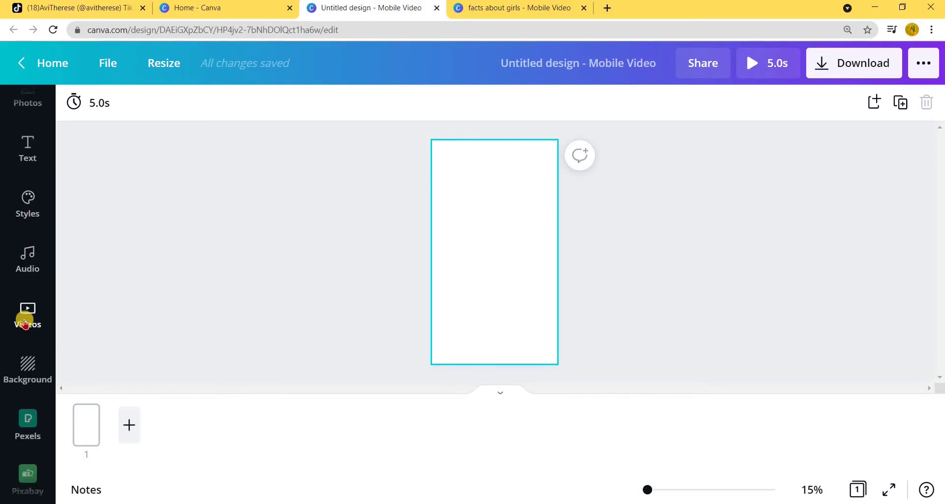
pyautogui.click(24, 321)
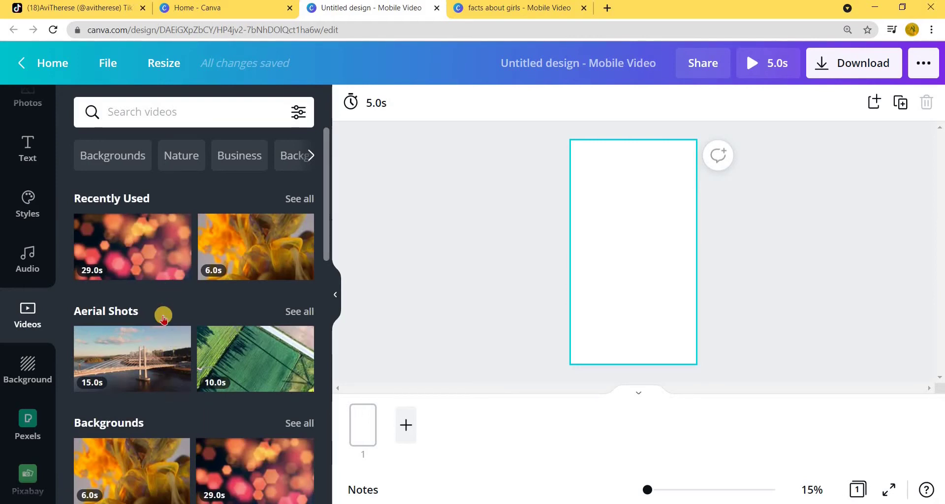
pyautogui.scroll(-3, 158, 311)
pyautogui.scroll(3, 162, 321)
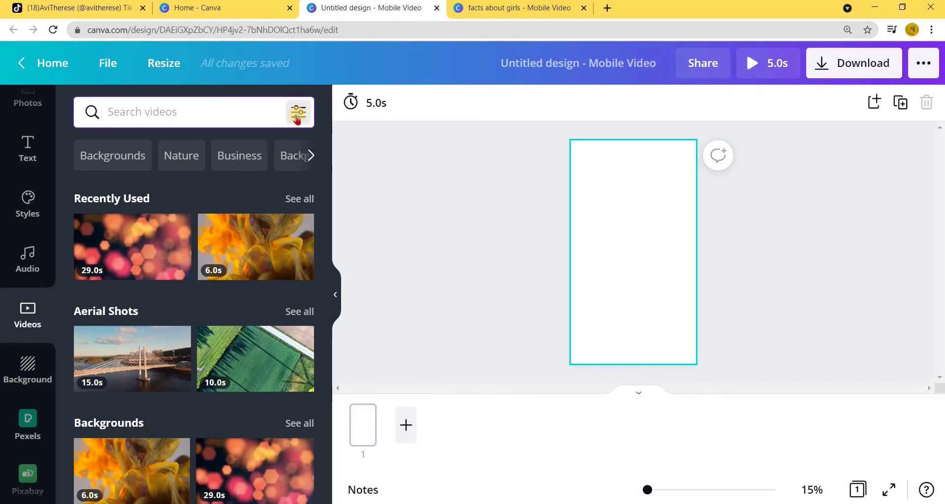
pyautogui.click(297, 117)
pyautogui.click(100, 191)
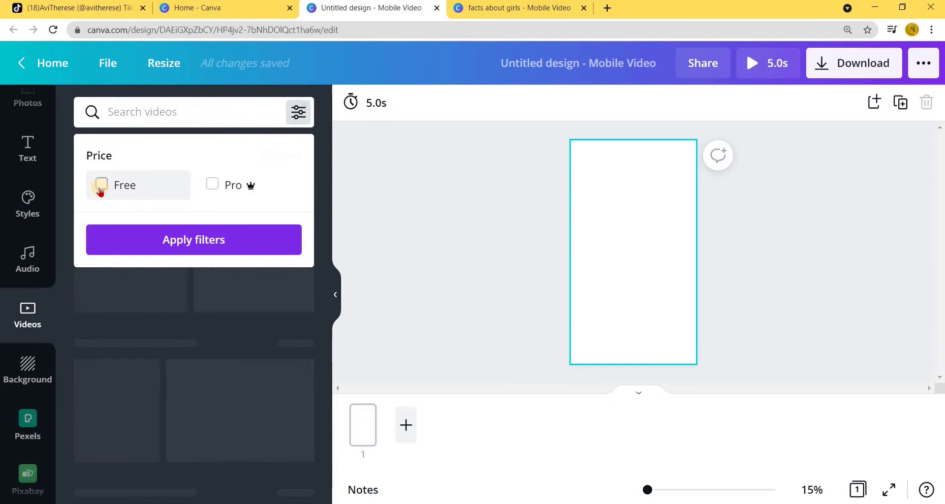
pyautogui.click(190, 246)
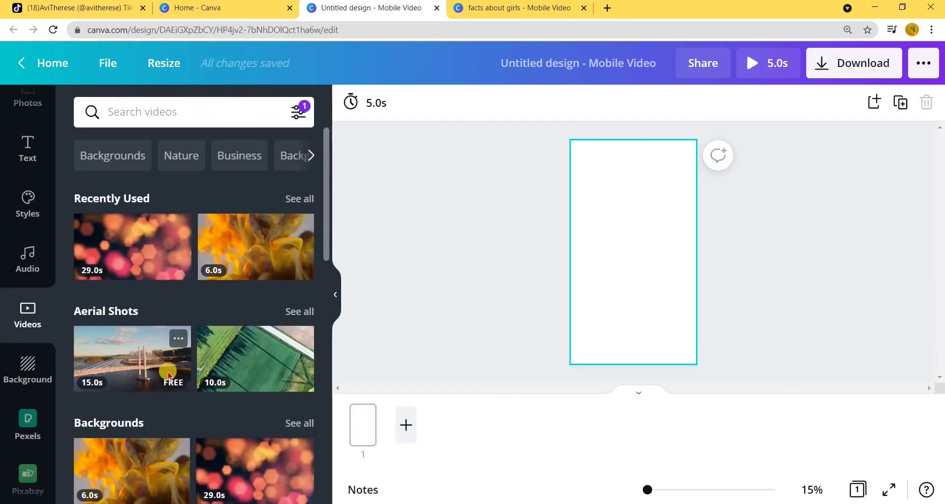
pyautogui.scroll(-1, 229, 345)
pyautogui.scroll(-1, 229, 345)
pyautogui.scroll(-2, 168, 364)
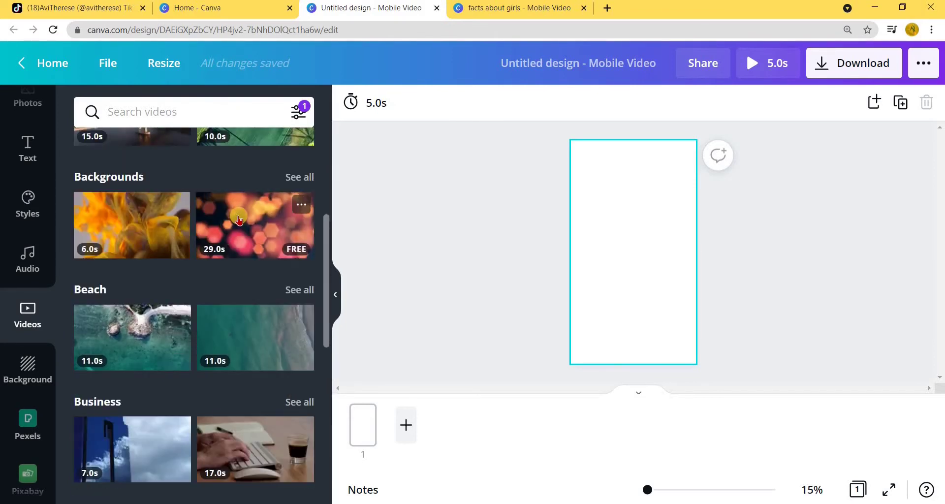
# Step: Set the 29-second bokeh clip as the page background and shift its crop to the left
pyautogui.click(239, 219)
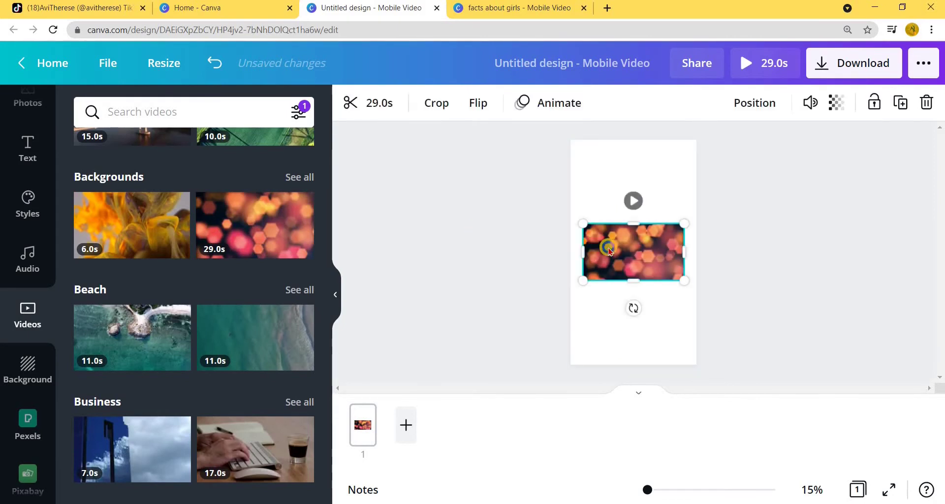
pyautogui.rightClick(610, 357)
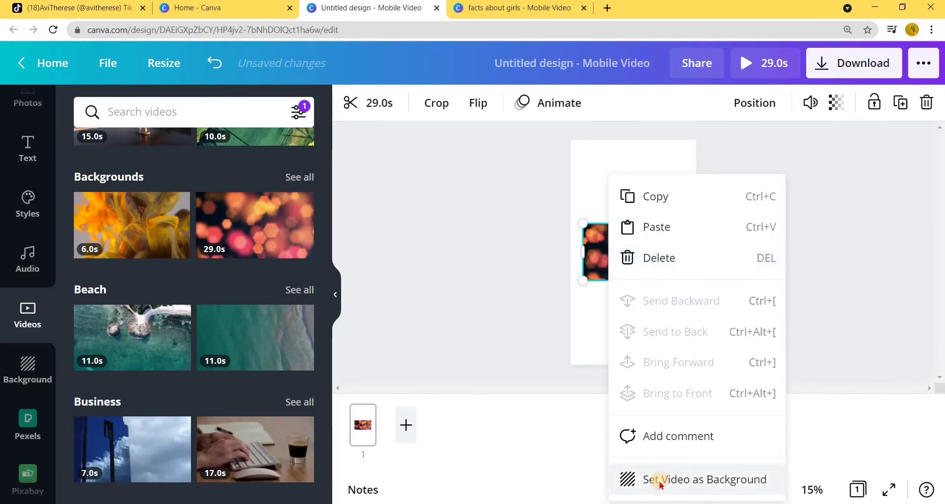
pyautogui.click(660, 479)
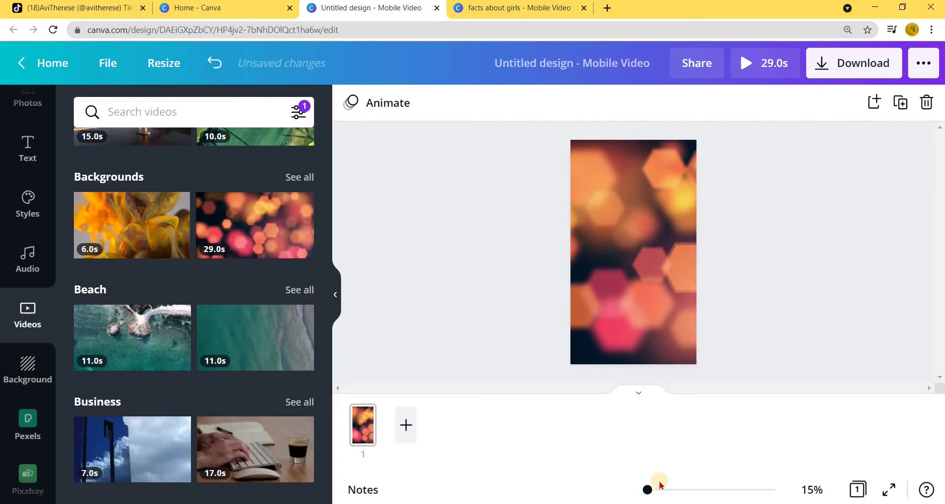
pyautogui.click(634, 266)
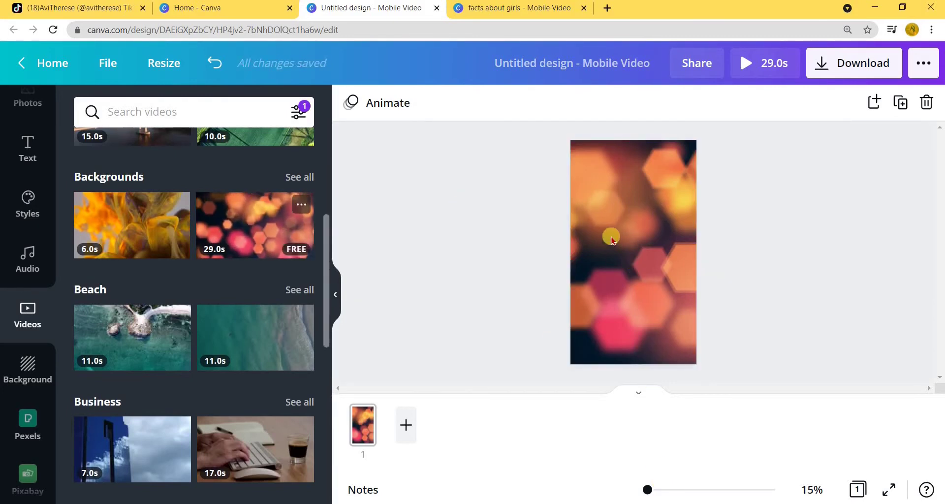
pyautogui.doubleClick(638, 221)
pyautogui.moveTo(807, 238)
pyautogui.mouseDown()
pyautogui.moveTo(472, 235)
pyautogui.moveTo(727, 236)
pyautogui.moveTo(532, 240)
pyautogui.mouseUp()
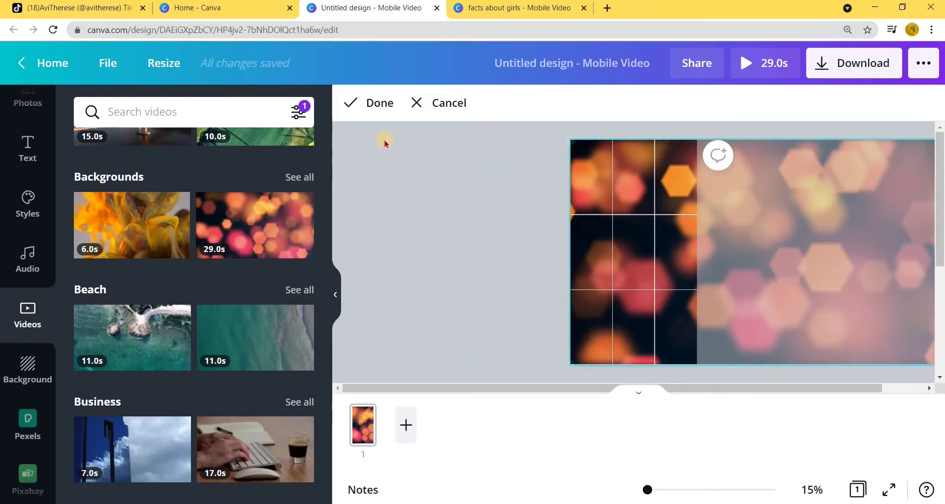
pyautogui.click(372, 103)
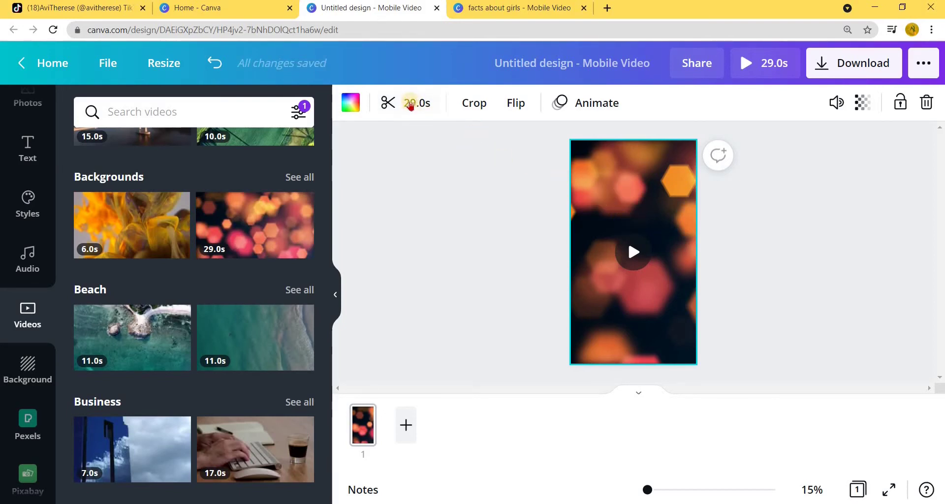
# Step: Trim the bokeh background clip from 29 seconds down to 7.1 seconds
pyautogui.click(410, 102)
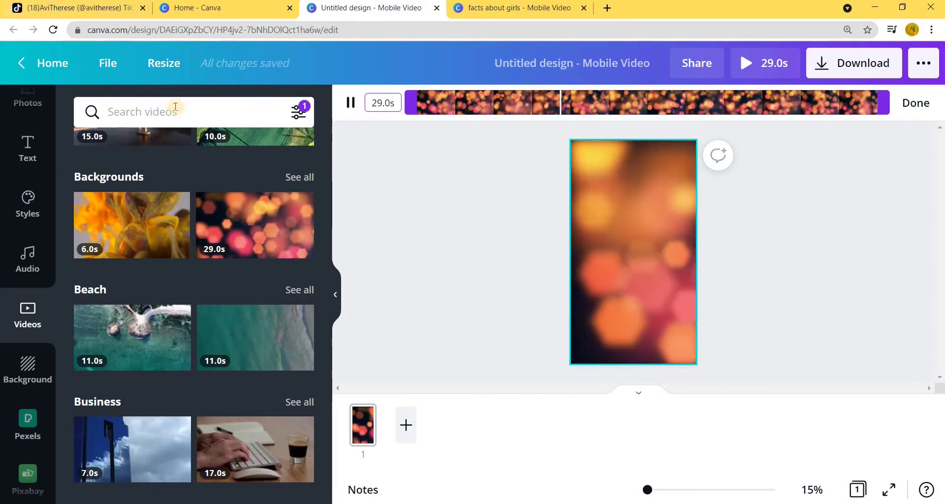
pyautogui.click(65, 8)
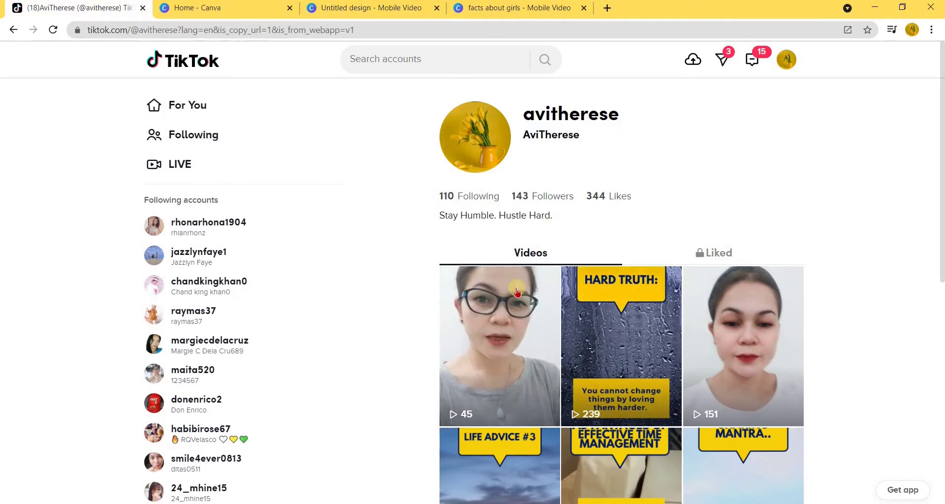
pyautogui.scroll(-5, 500, 240)
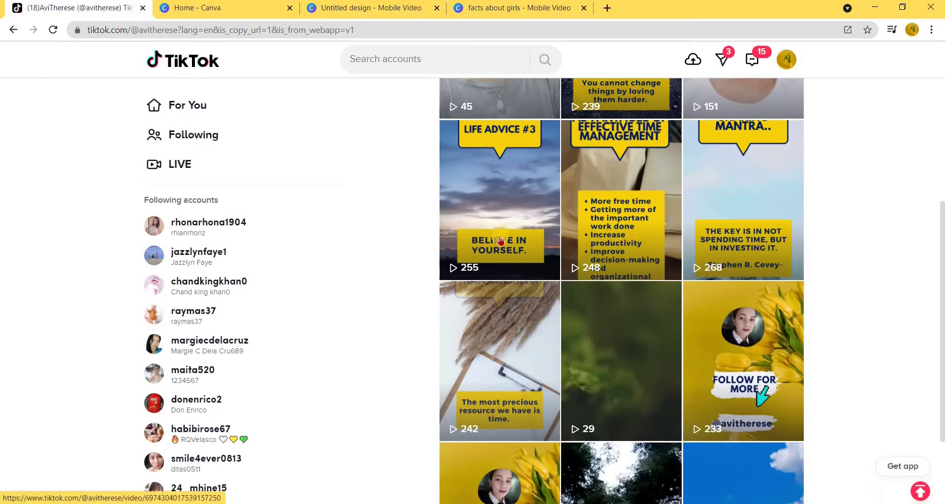
pyautogui.click(374, 8)
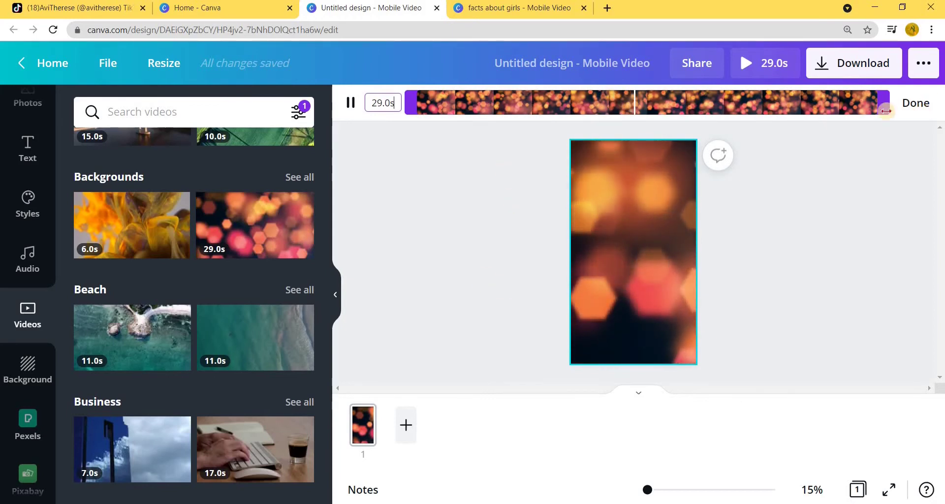
pyautogui.moveTo(884, 106)
pyautogui.mouseDown()
pyautogui.moveTo(532, 104)
pyautogui.moveTo(540, 104)
pyautogui.mouseUp()
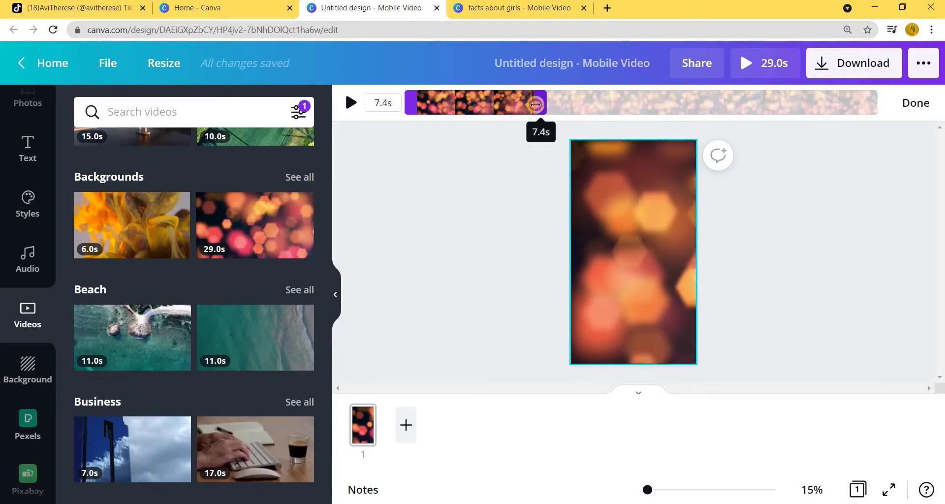
pyautogui.moveTo(535, 104); pyautogui.dragTo(531, 105)
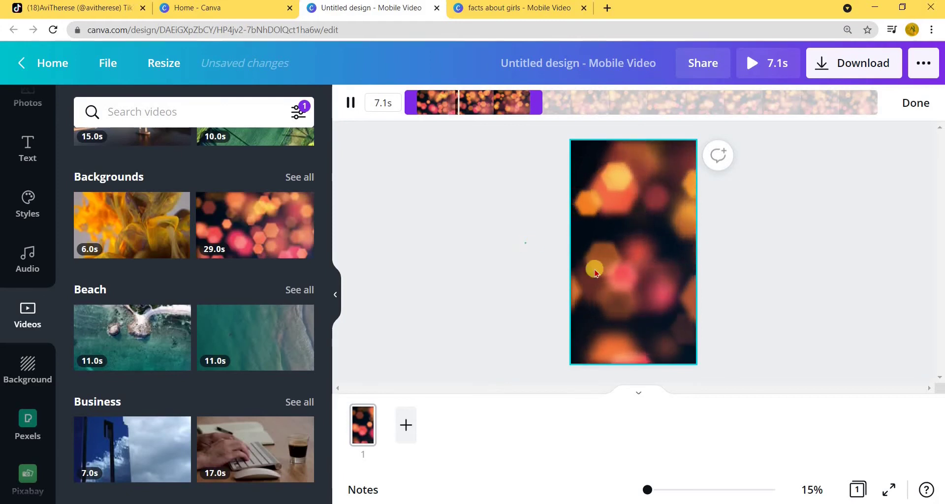
pyautogui.click(628, 257)
# Step: Add a paragraph text box in uppercase Montserrat Extra-Bold at size 90
pyautogui.click(632, 261)
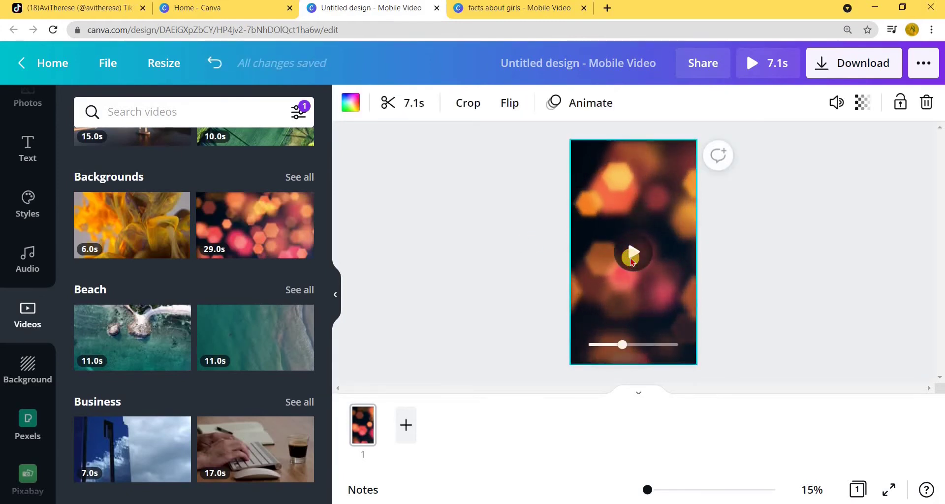
pyautogui.click(467, 261)
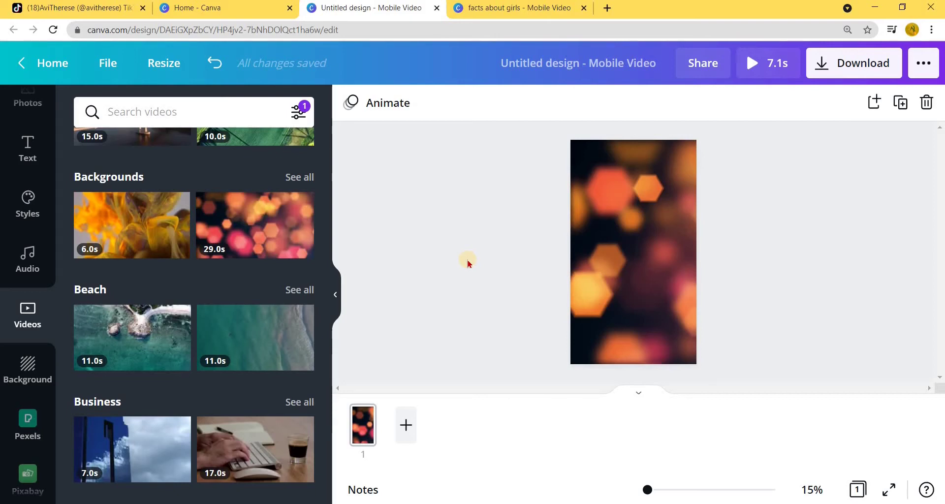
pyautogui.click(659, 238)
pyautogui.press('t')
pyautogui.click(536, 103)
pyautogui.write('90')
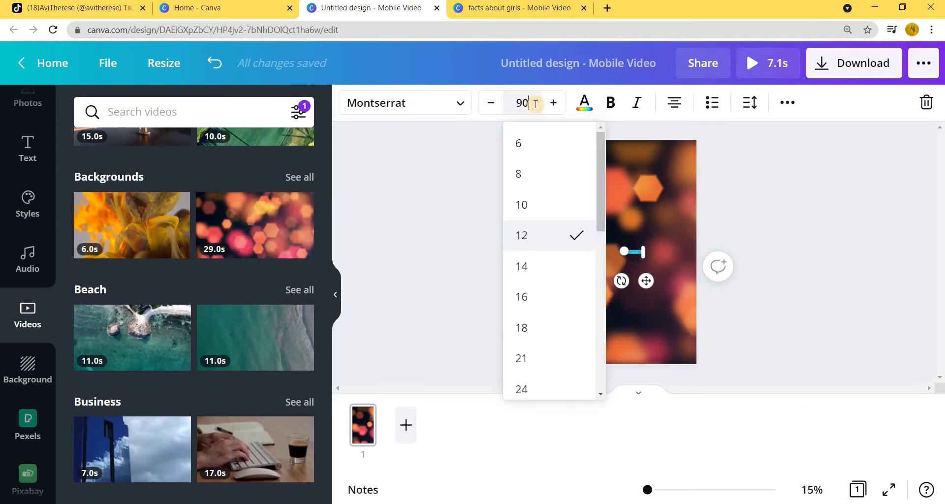
pyautogui.press('Return')
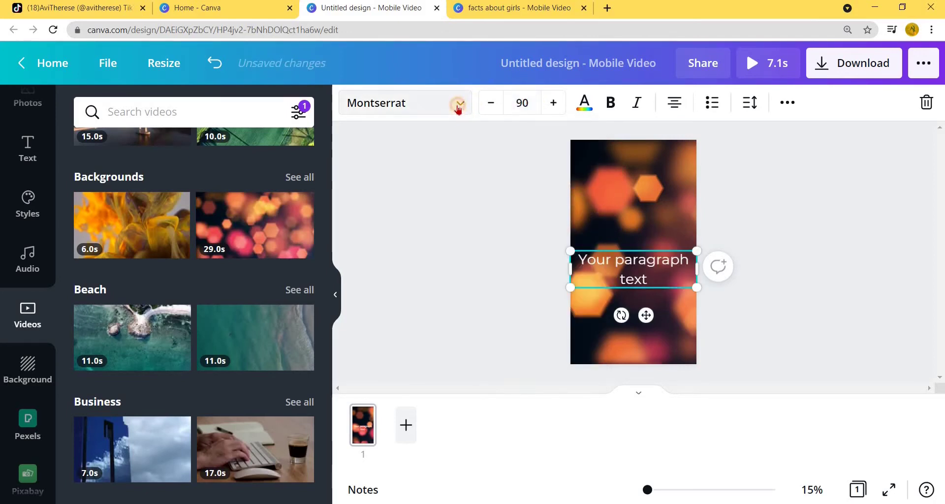
pyautogui.click(457, 104)
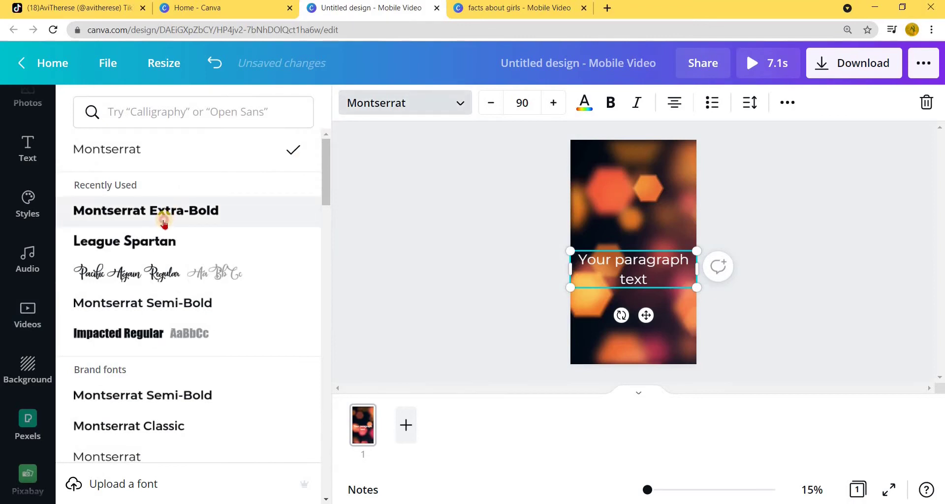
pyautogui.click(164, 225)
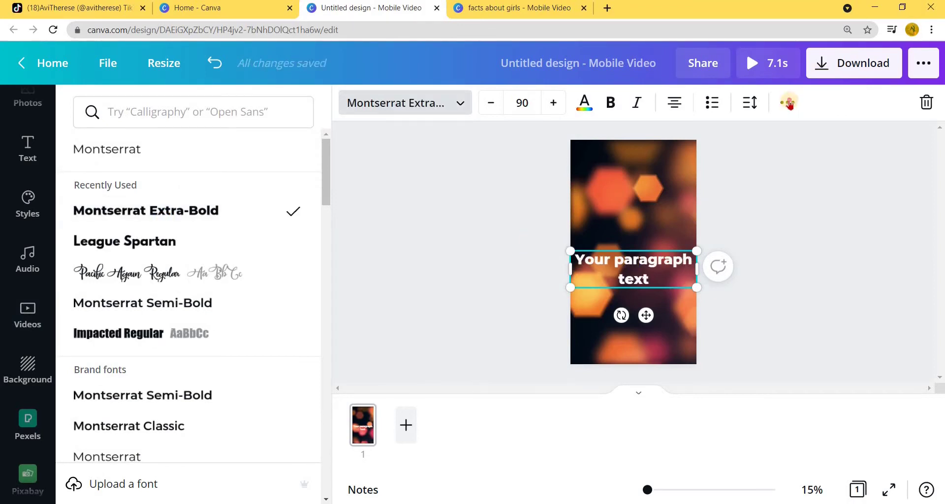
pyautogui.click(417, 140)
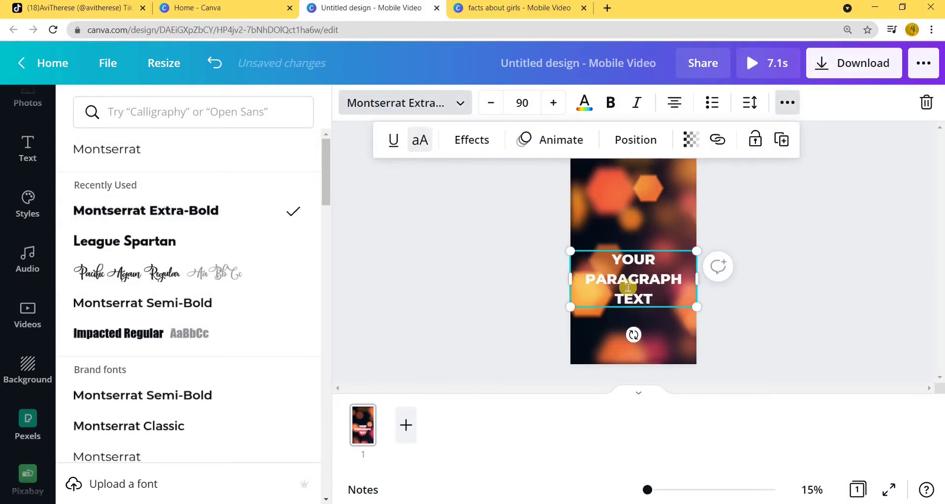
# Step: Replace the placeholder with 'GIRLS FACTS:' and move the box near the top of the page
pyautogui.click(631, 285)
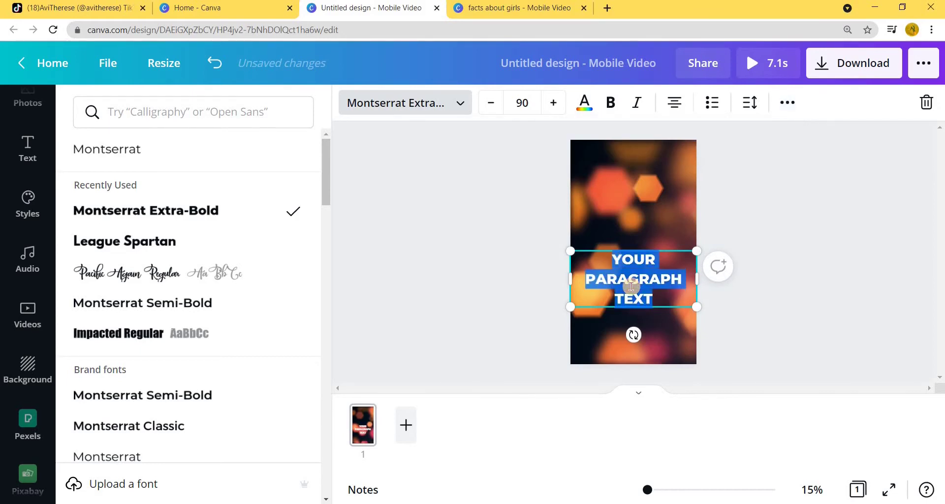
pyautogui.write('GIR')
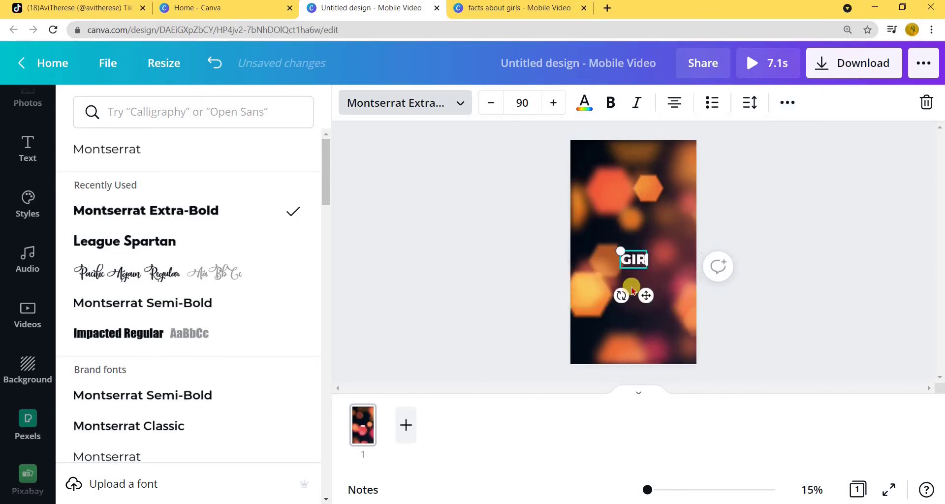
pyautogui.write('LS FACTS')
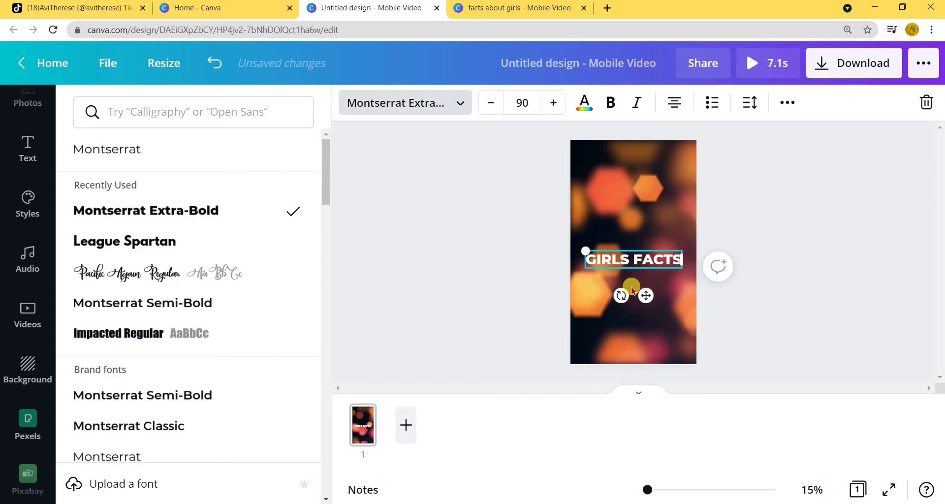
pyautogui.write(':')
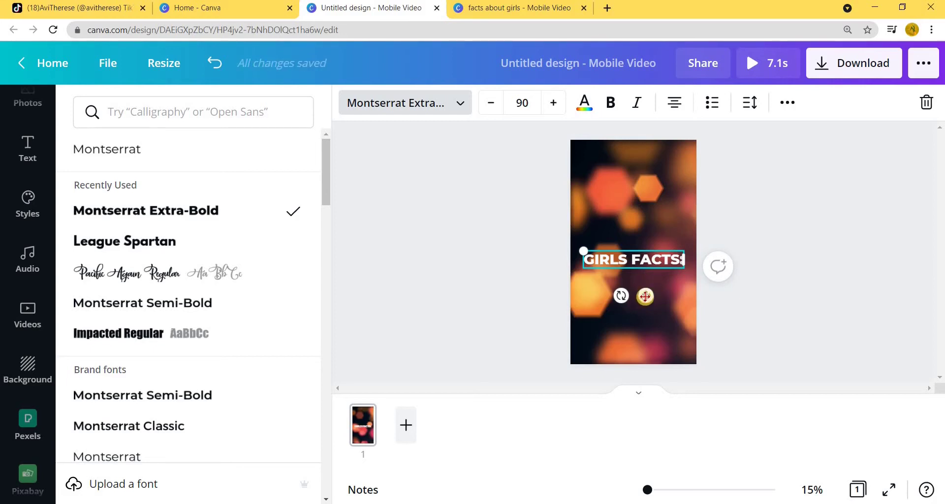
pyautogui.moveTo(642, 288); pyautogui.dragTo(649, 230)
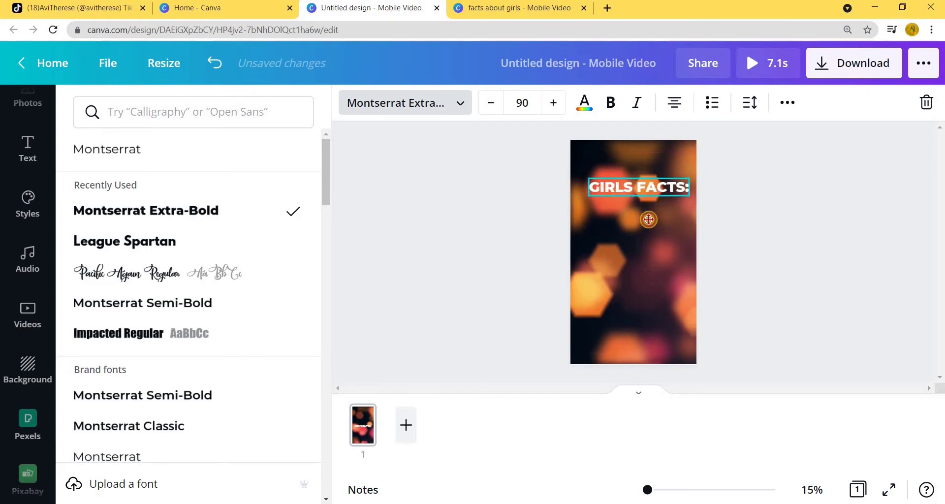
pyautogui.moveTo(650, 225); pyautogui.dragTo(647, 216)
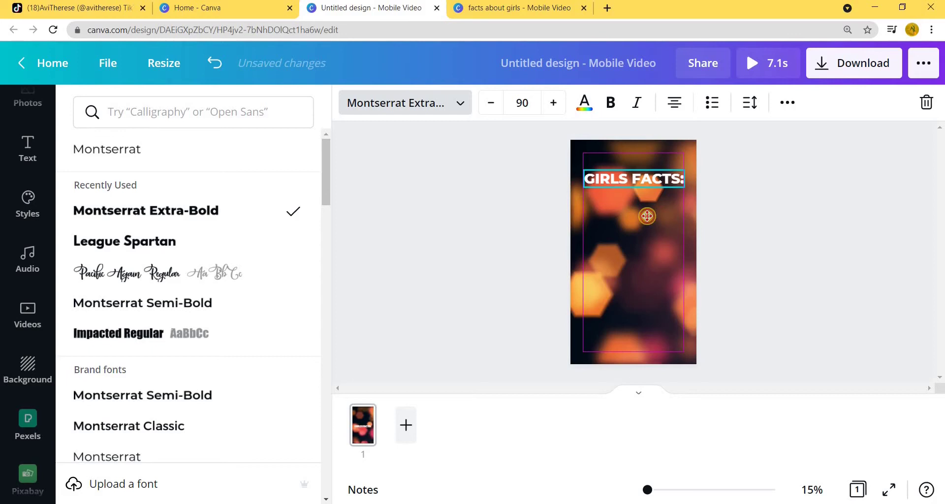
pyautogui.moveTo(647, 216); pyautogui.dragTo(647, 216)
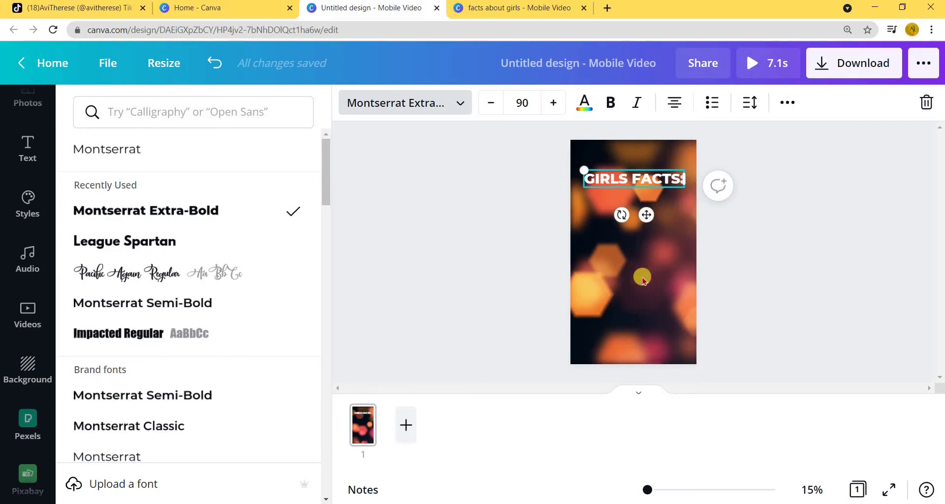
pyautogui.click(644, 221)
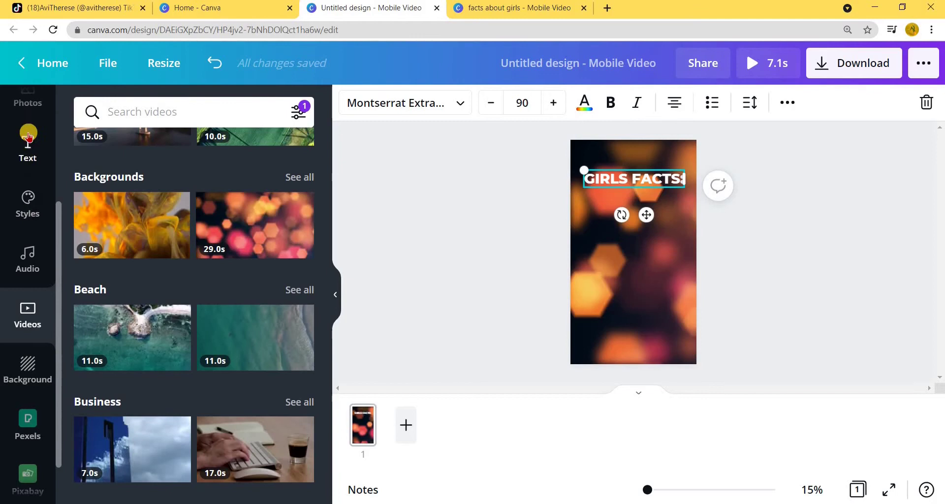
# Step: Search elements for 'text box' and drag the teal tape graphic up over the title
pyautogui.scroll(4, 27, 143)
pyautogui.click(21, 168)
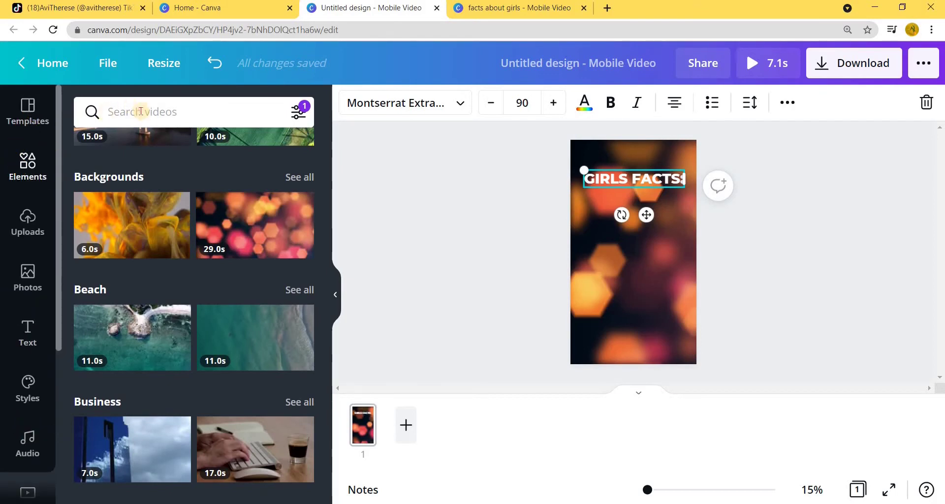
pyautogui.click(142, 113)
pyautogui.write('te')
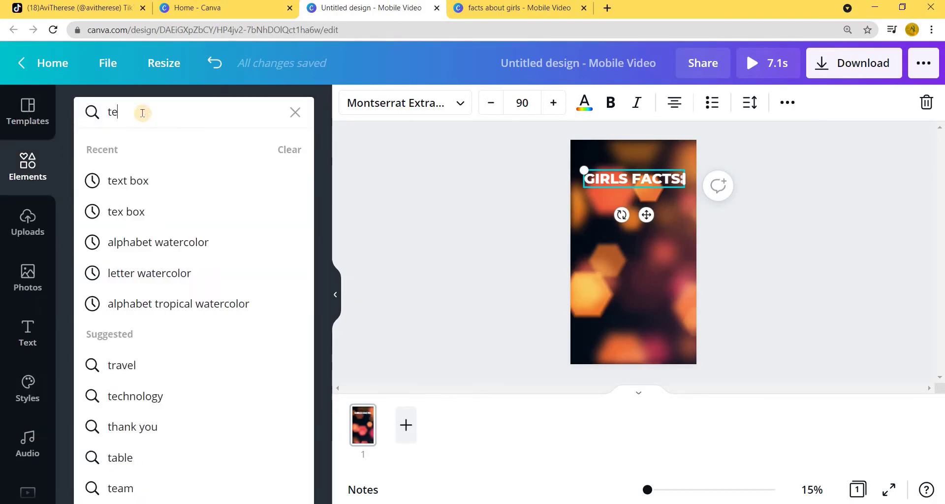
pyautogui.write('xt box')
pyautogui.press('Return')
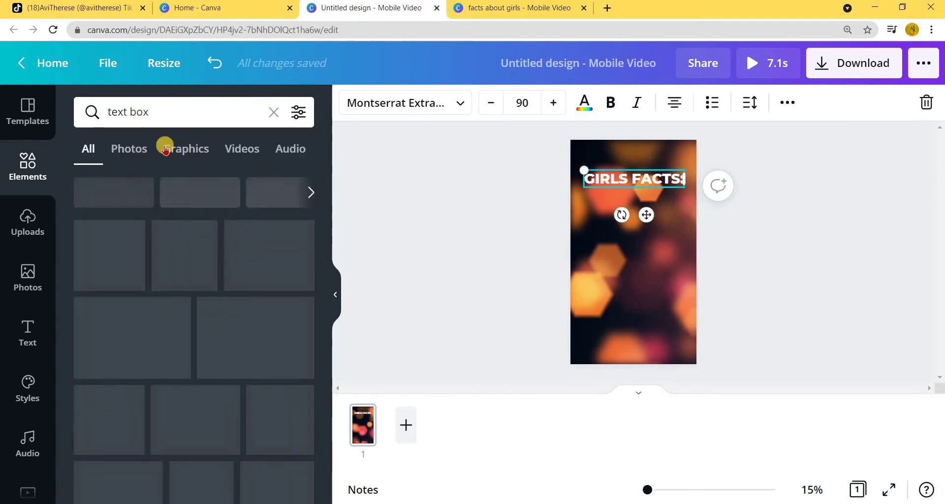
pyautogui.click(105, 336)
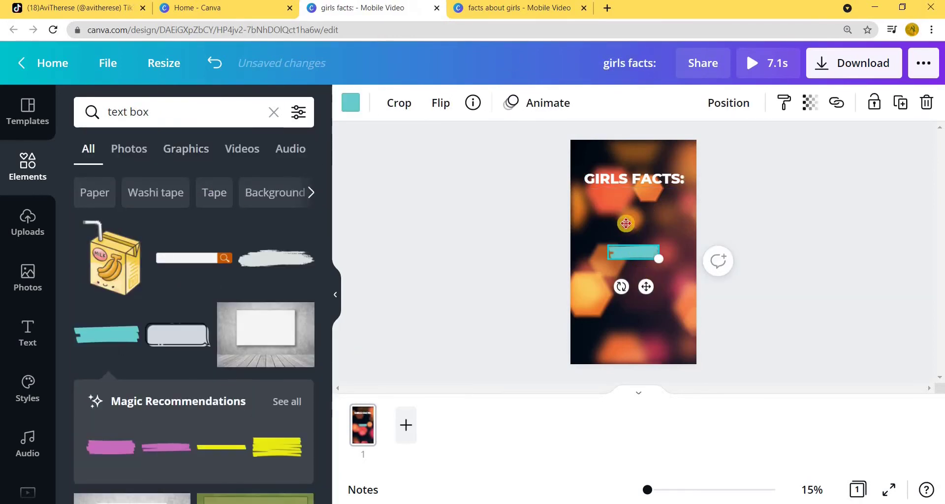
pyautogui.moveTo(633, 252)
pyautogui.mouseDown()
pyautogui.moveTo(608, 179)
pyautogui.moveTo(696, 185)
pyautogui.moveTo(687, 193)
pyautogui.mouseUp()
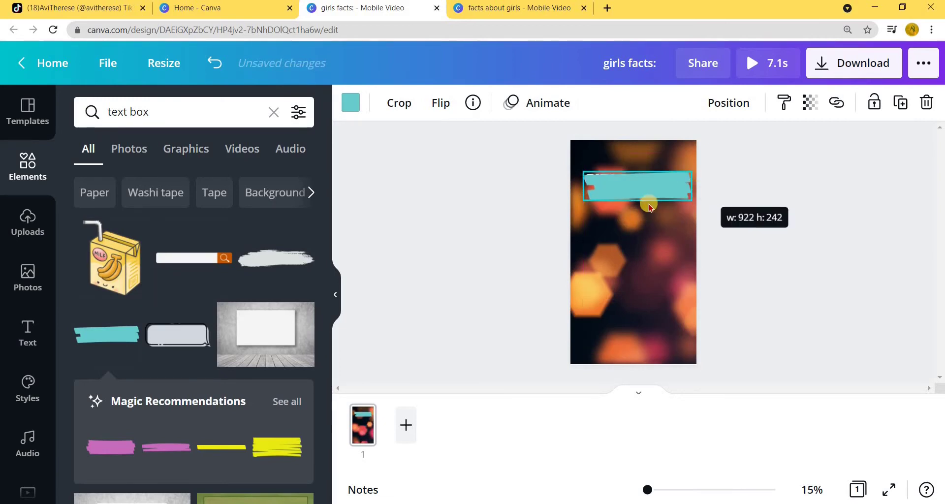
pyautogui.click(648, 221)
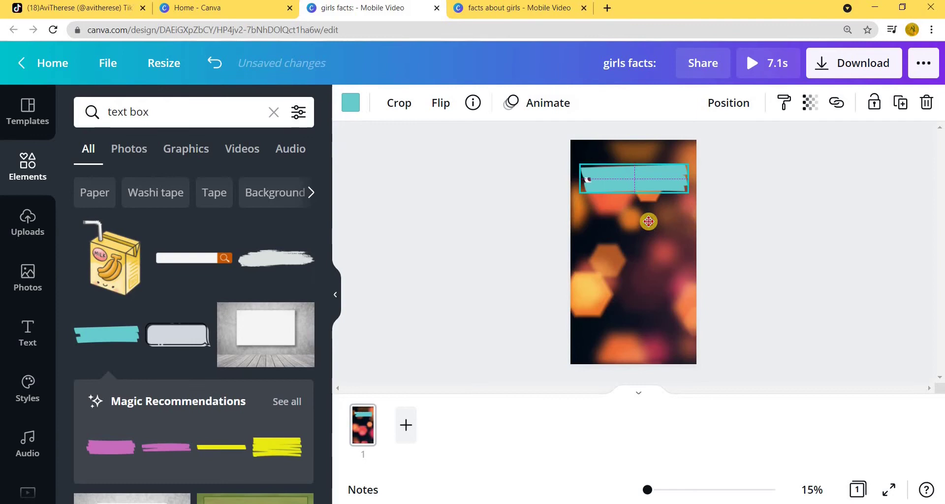
# Step: Send the tape behind the title text and recolour it deep blue
pyautogui.click(728, 103)
pyautogui.click(665, 153)
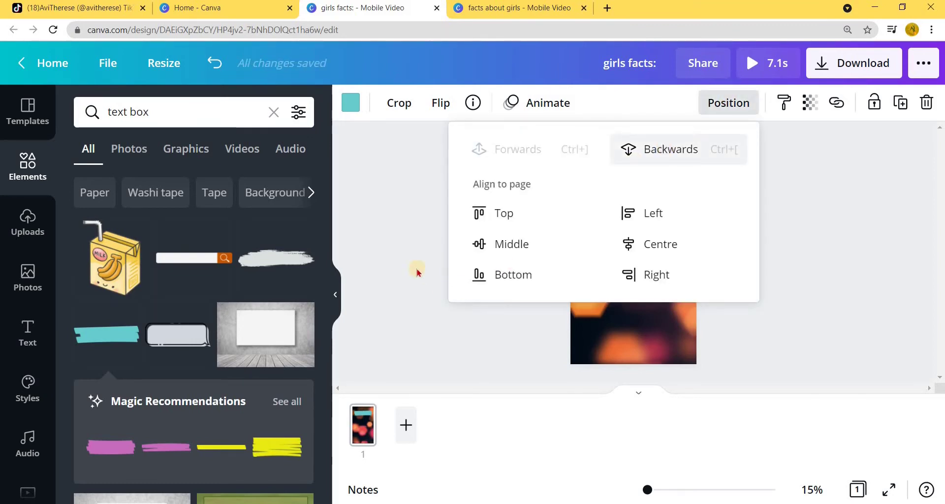
pyautogui.click(393, 257)
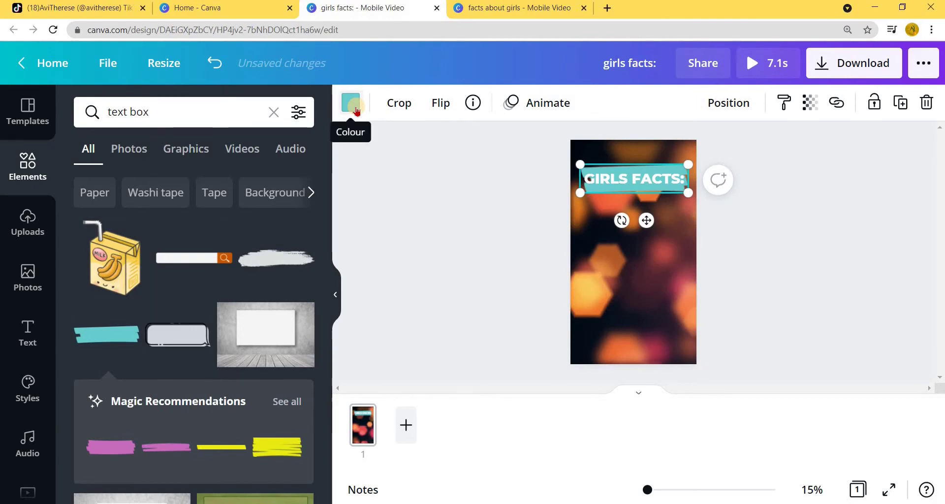
pyautogui.click(351, 104)
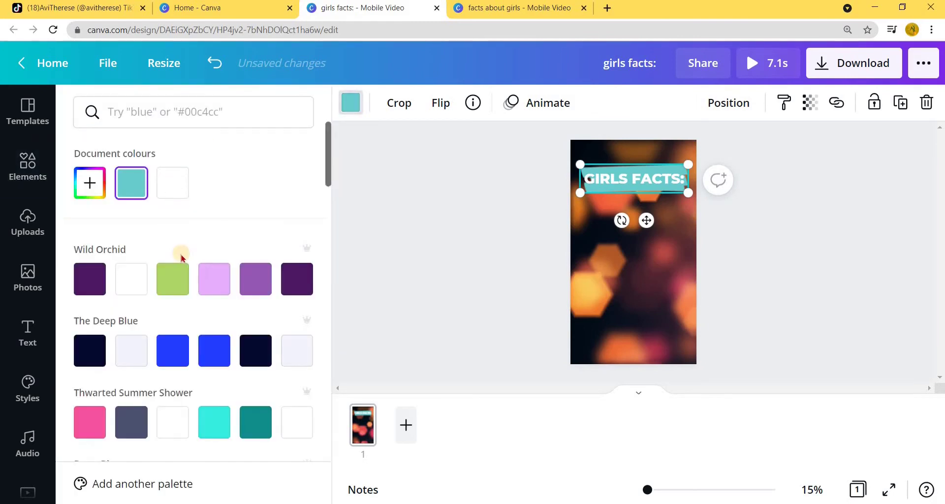
pyautogui.scroll(-3, 197, 295)
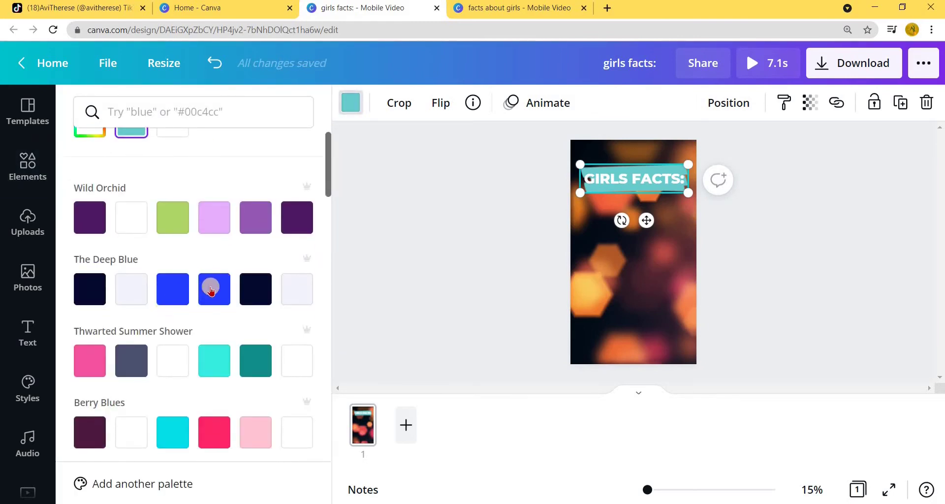
pyautogui.click(213, 289)
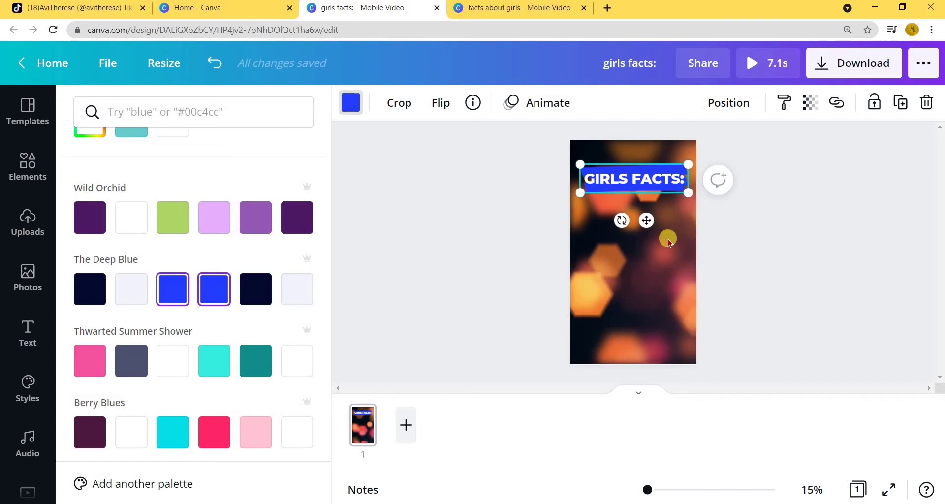
# Step: Group the title with the blue tape and move the group slightly lower near the top
pyautogui.doubleClick(609, 183)
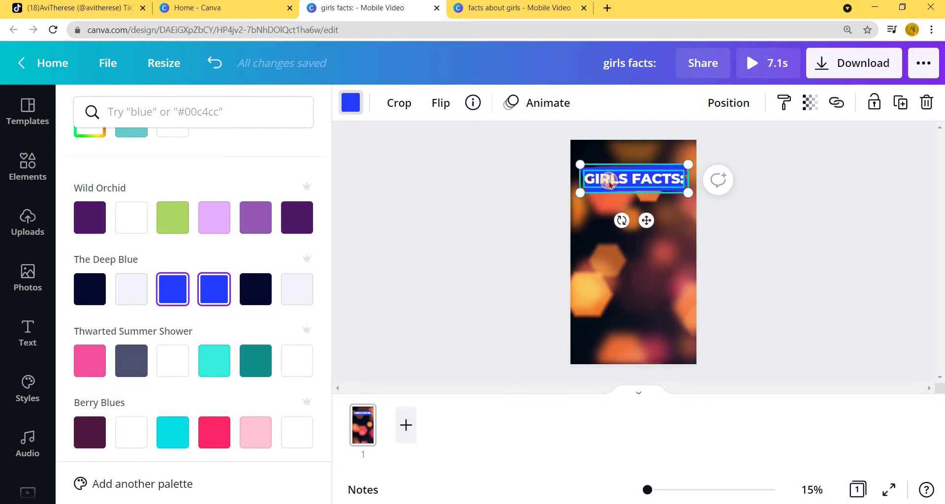
pyautogui.press('Escape')
pyautogui.click(787, 102)
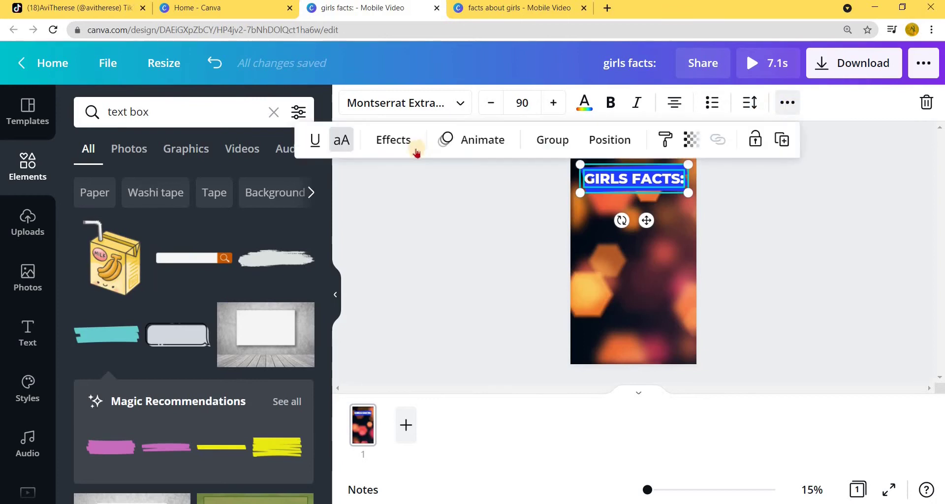
pyautogui.click(552, 140)
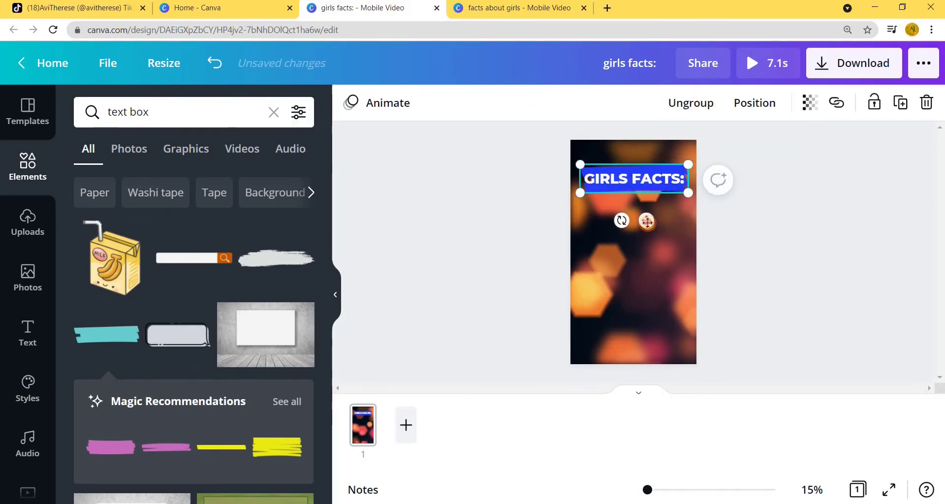
pyautogui.moveTo(647, 222); pyautogui.dragTo(647, 241)
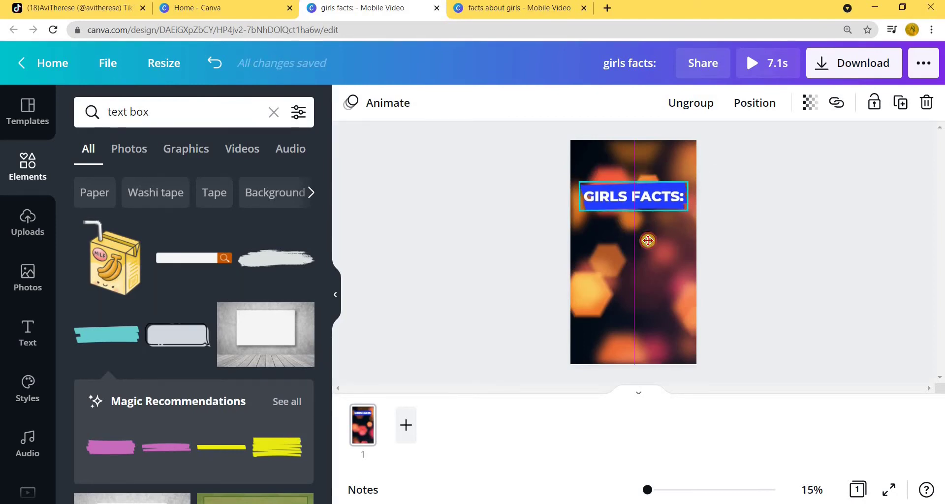
pyautogui.moveTo(648, 240); pyautogui.dragTo(648, 240)
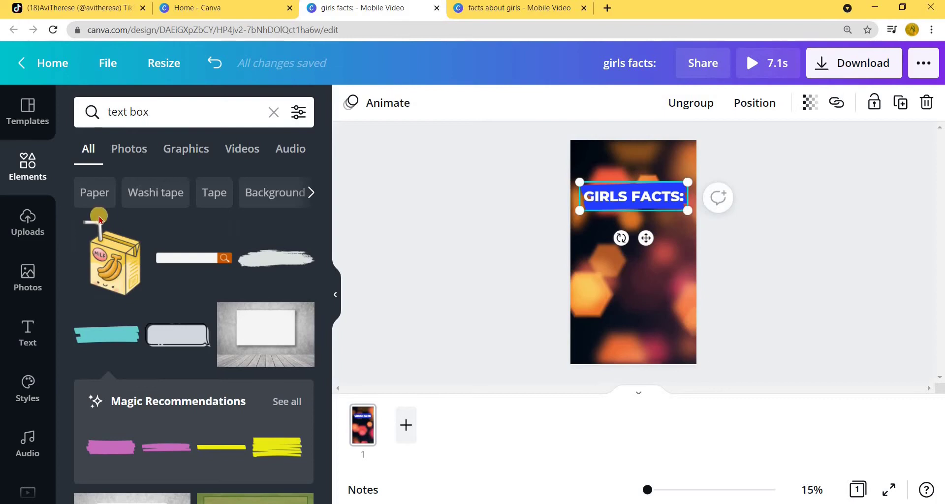
pyautogui.click(622, 195)
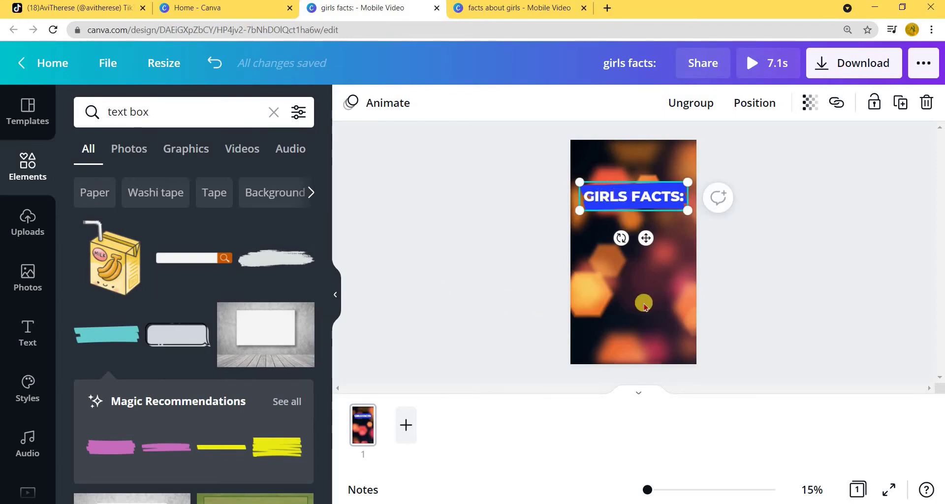
pyautogui.click(643, 304)
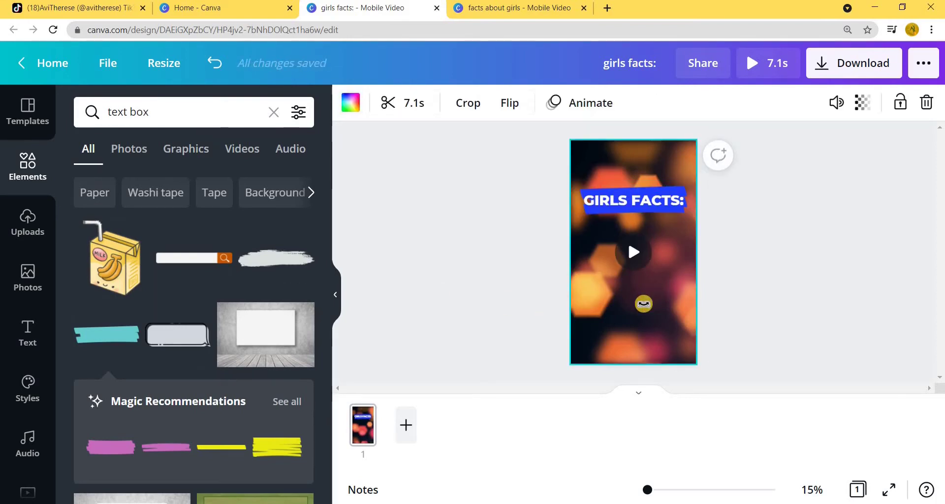
# Step: Add a second text box below the title reading 'GIRLS DON'T LIKE TALKING DIRTY AS MUCH GUYS DO.'
pyautogui.press('t')
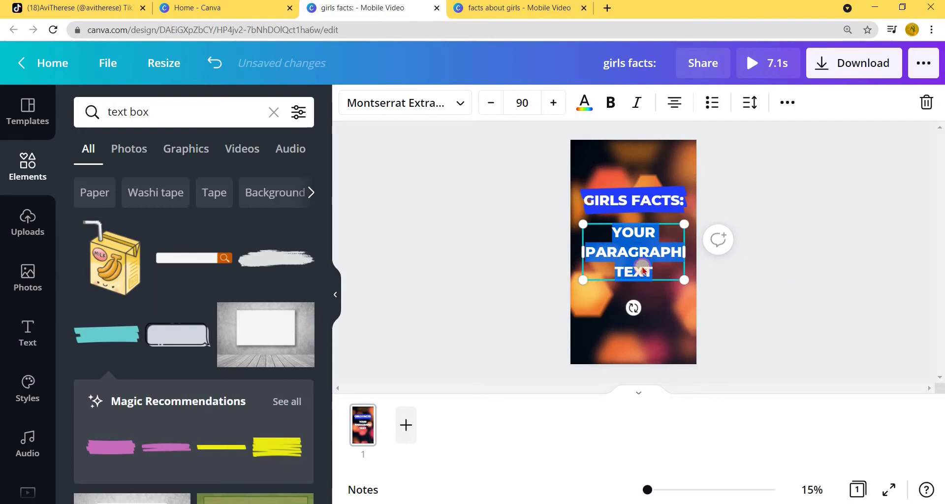
pyautogui.moveTo(642, 271); pyautogui.dragTo(635, 306)
pyautogui.doubleClick(632, 288)
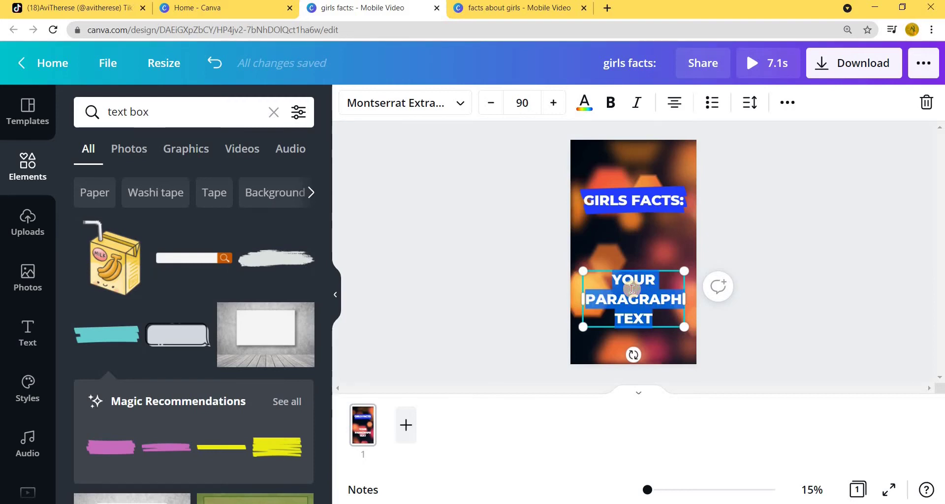
pyautogui.write('GIR')
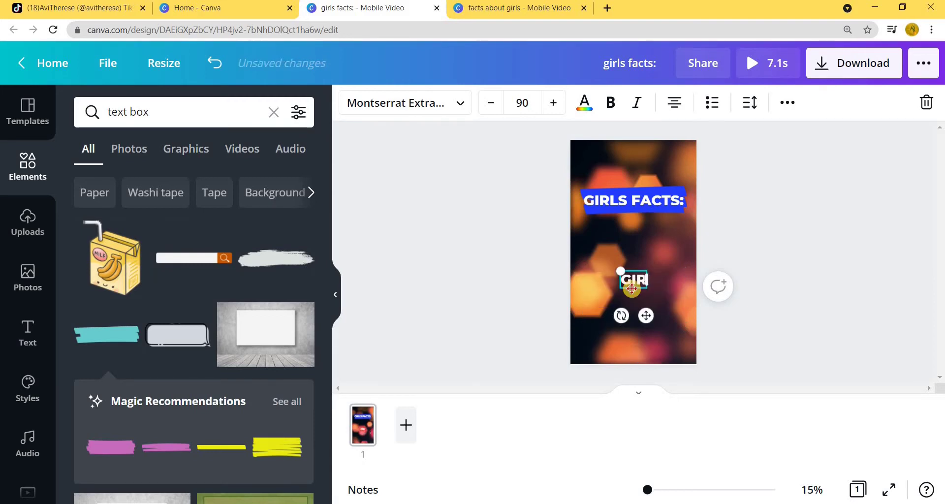
pyautogui.write('LS DO')
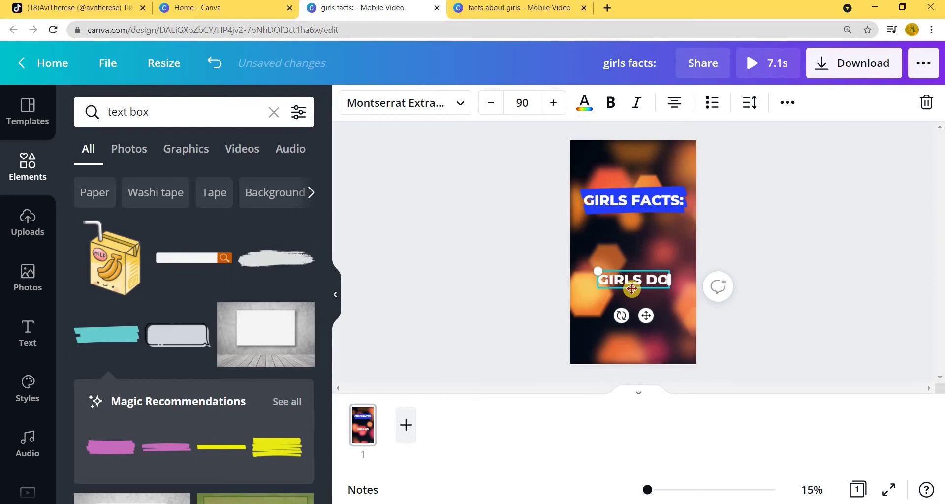
pyautogui.write("N'")
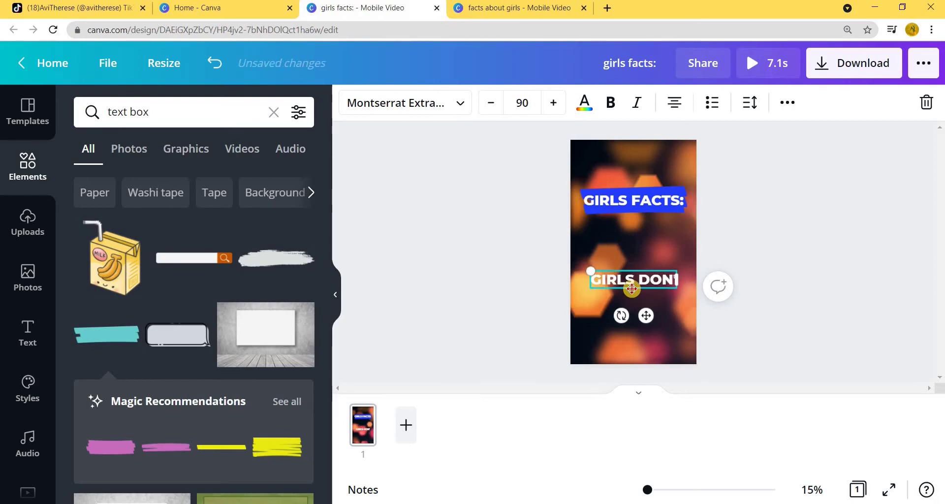
pyautogui.write('T LIKE T')
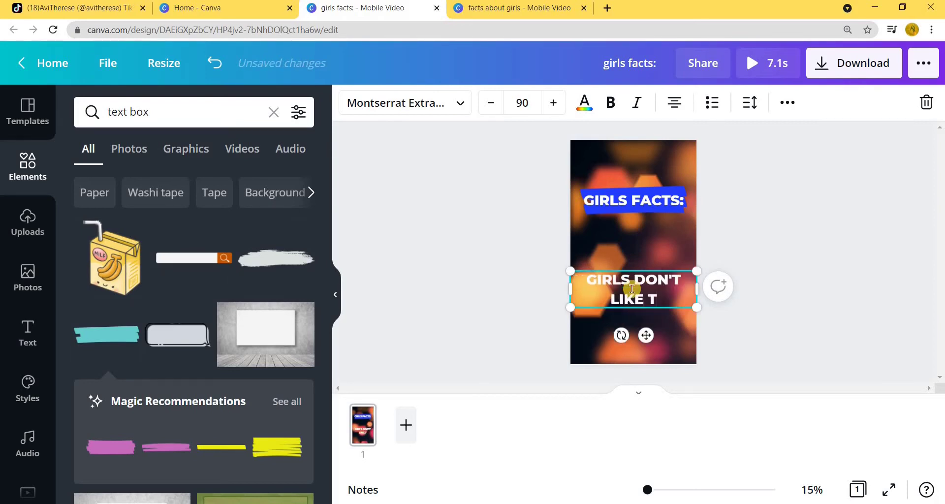
pyautogui.write('ALKING')
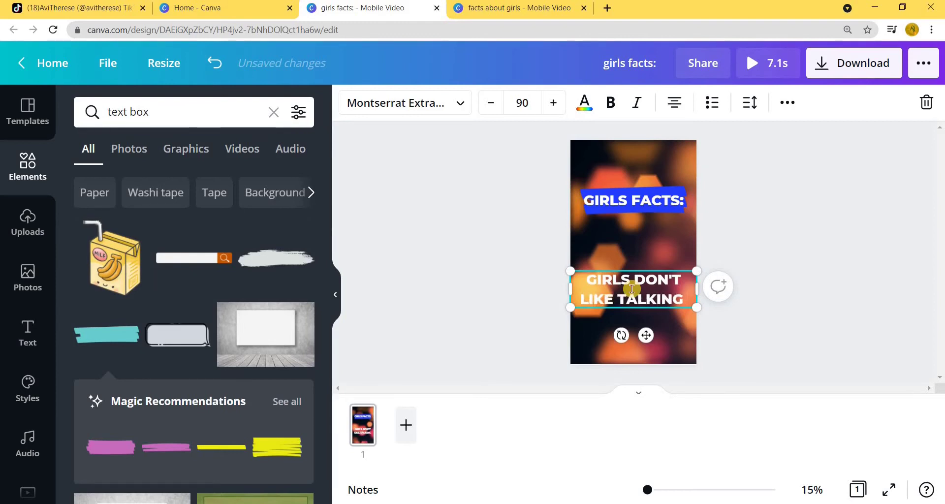
pyautogui.write(' DIRTY A')
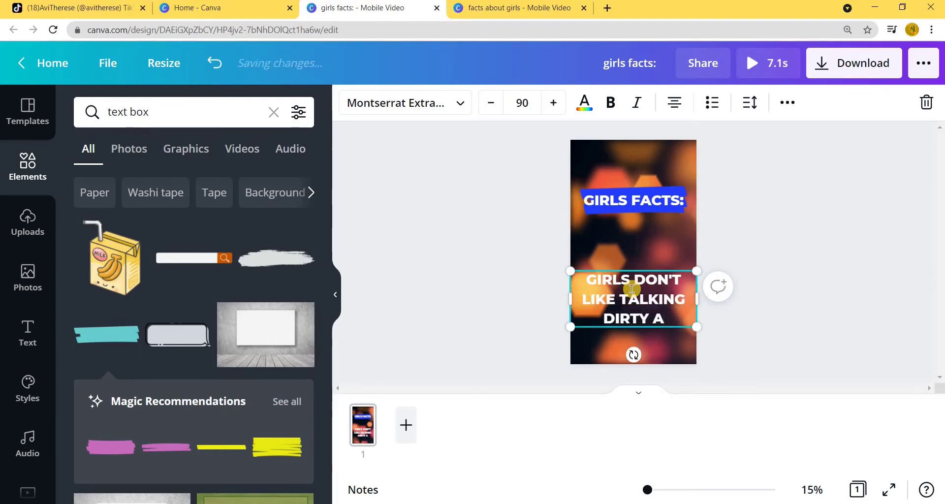
pyautogui.write('S MUCH')
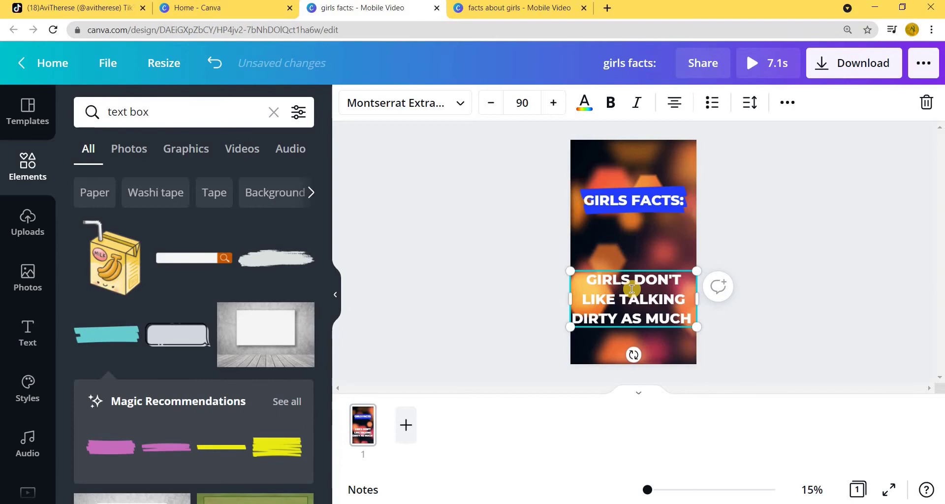
pyautogui.write(' GUYS')
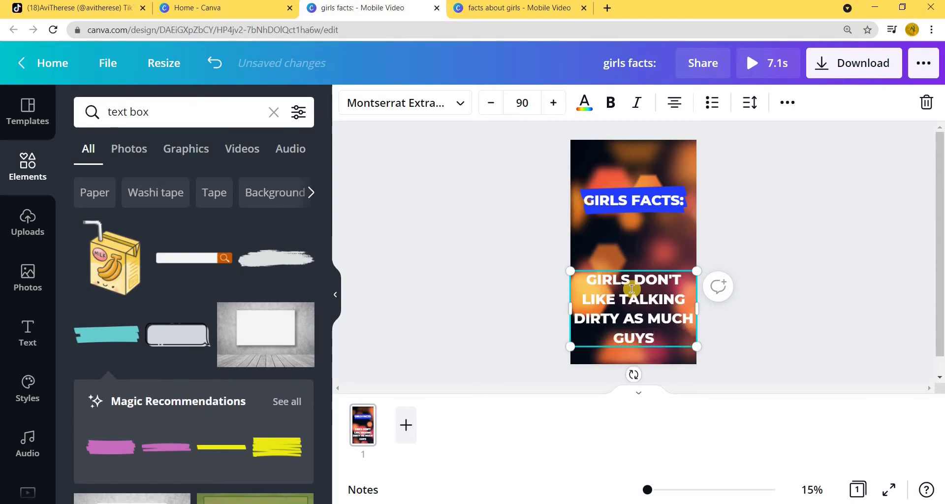
pyautogui.write(' DO.')
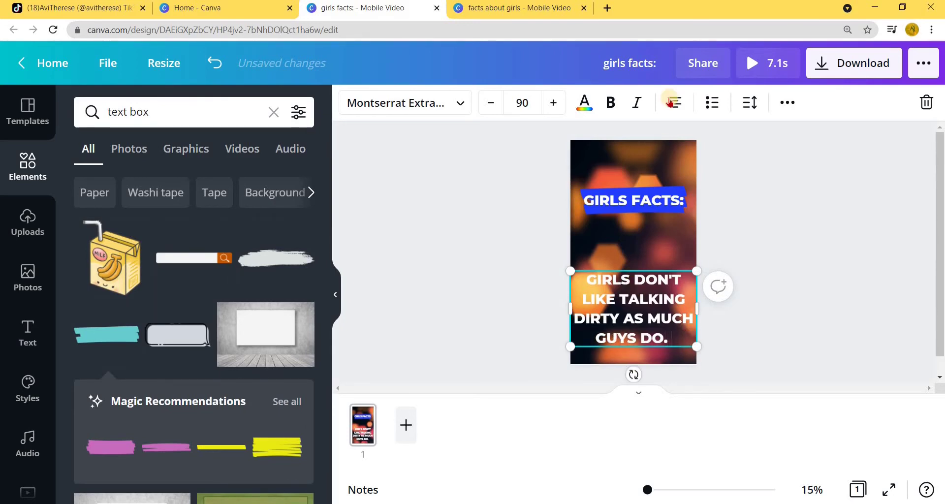
pyautogui.click(543, 12)
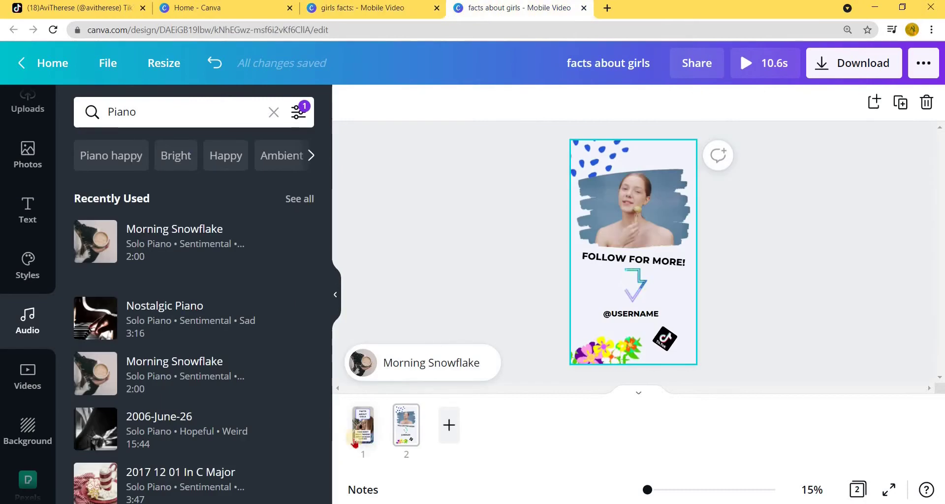
pyautogui.click(355, 434)
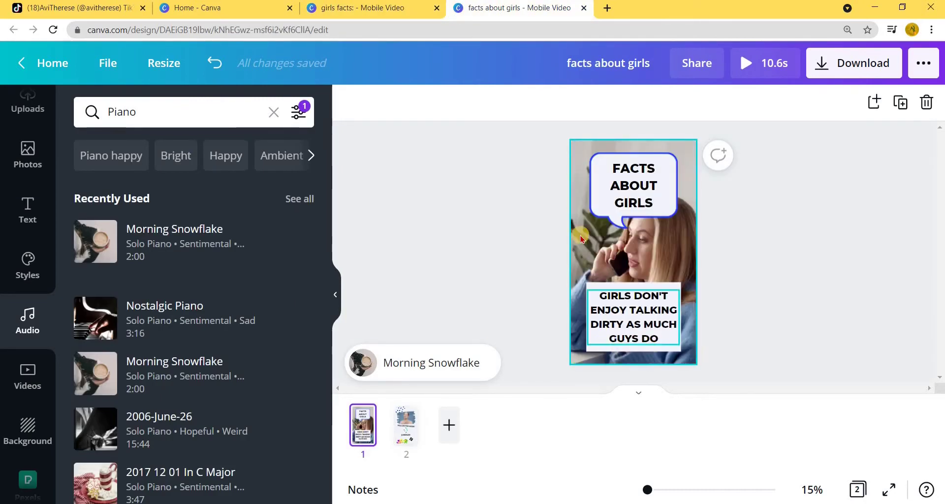
pyautogui.click(364, 8)
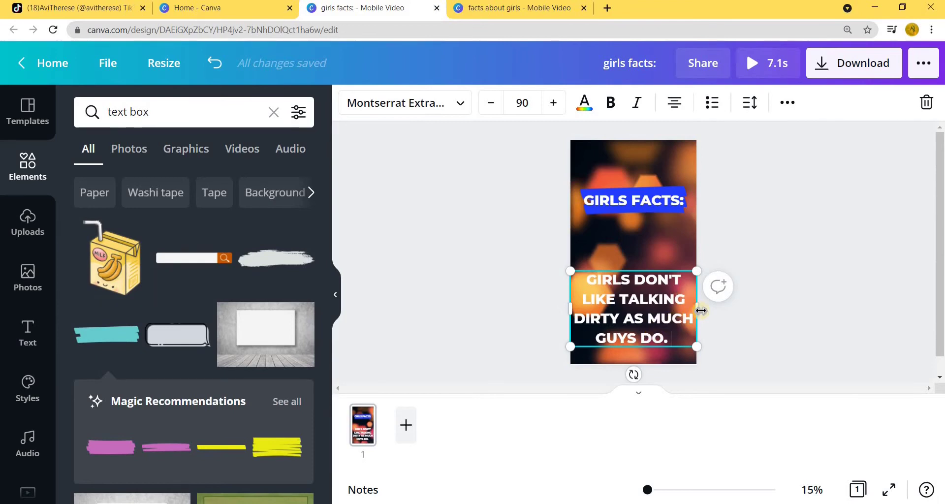
pyautogui.click(522, 102)
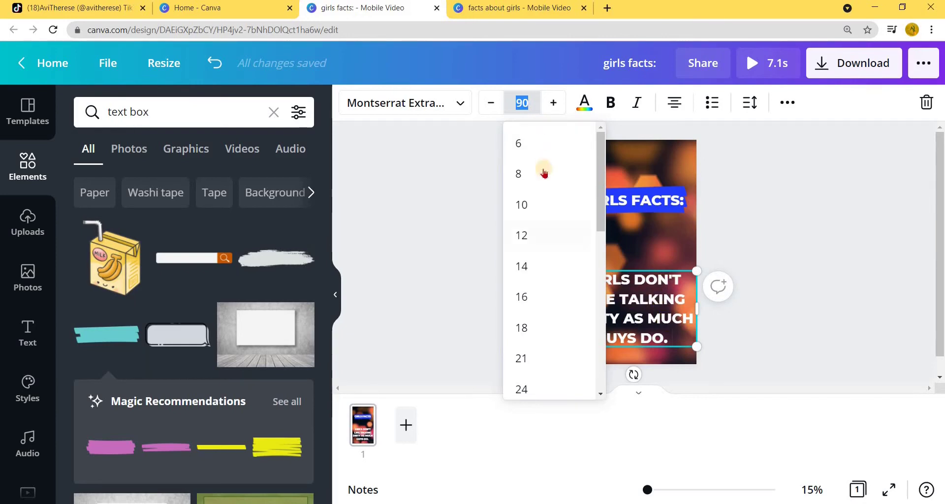
# Step: Change the fact sentence's font size to 75
pyautogui.scroll(-1, 530, 331)
pyautogui.scroll(-5, 531, 331)
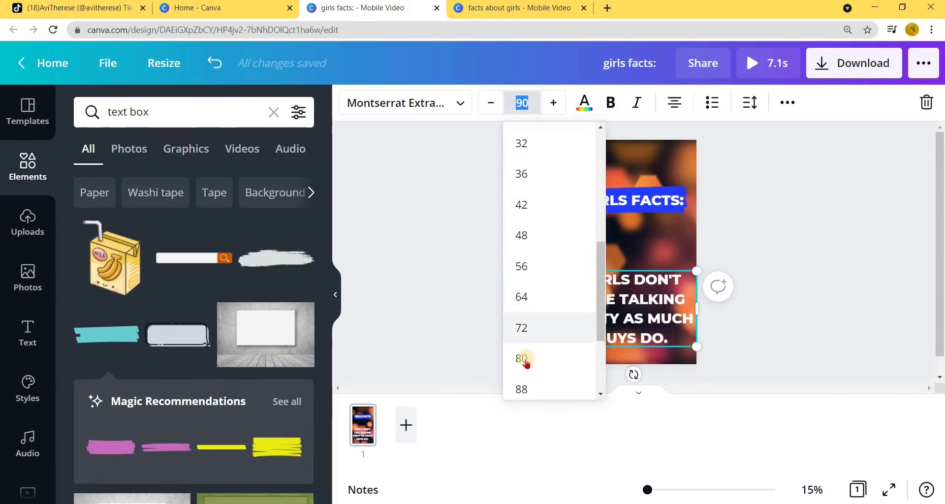
pyautogui.click(522, 328)
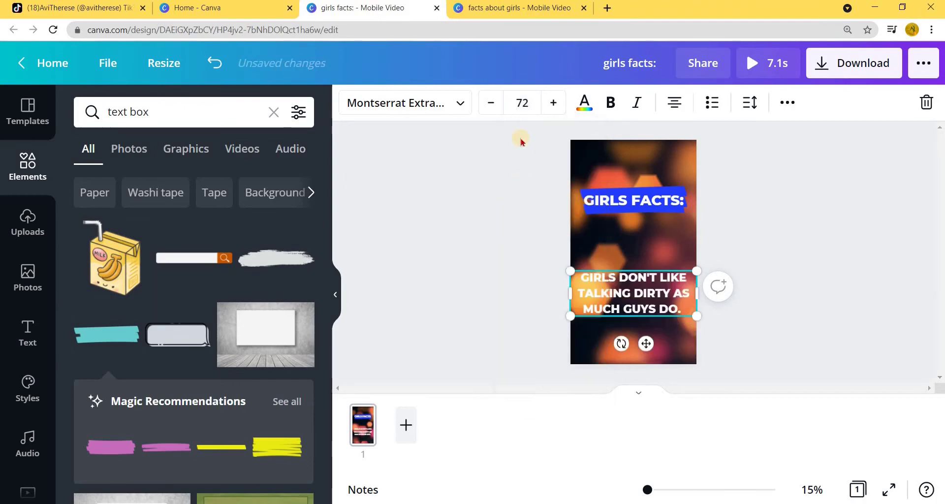
pyautogui.click(533, 102)
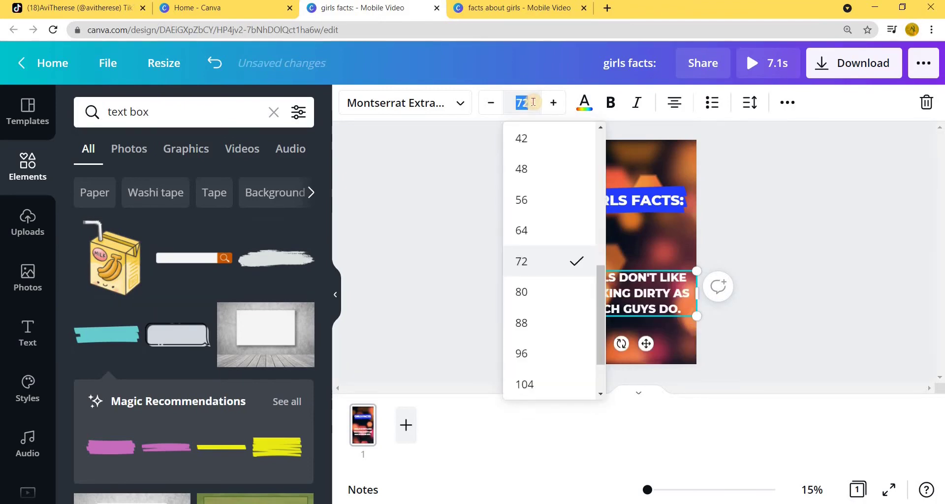
pyautogui.write('75')
pyautogui.press('Return')
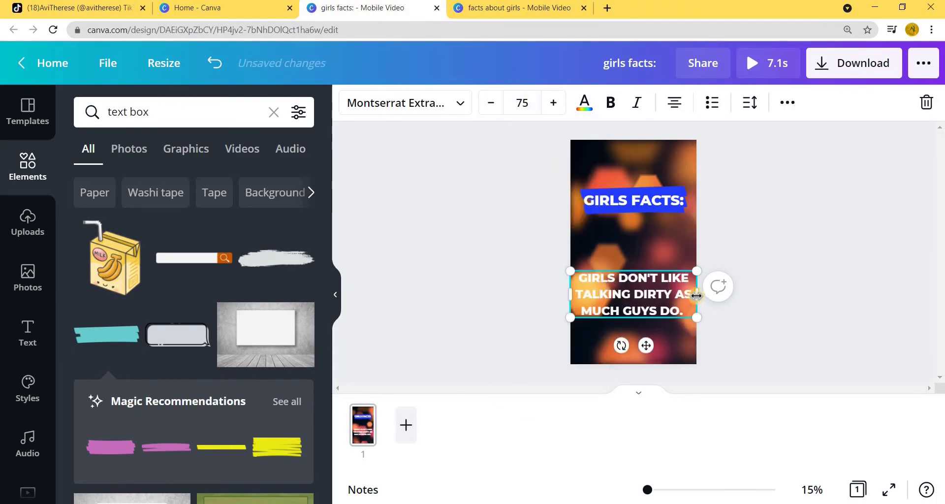
# Step: Narrow the fact text box from both sides so it wraps onto four centred lines
pyautogui.moveTo(696, 294); pyautogui.dragTo(684, 298)
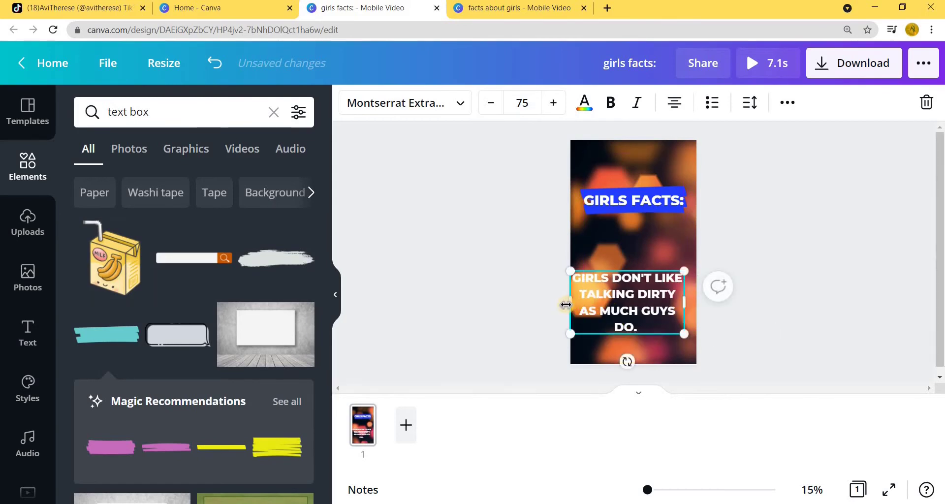
pyautogui.moveTo(576, 302); pyautogui.dragTo(576, 303)
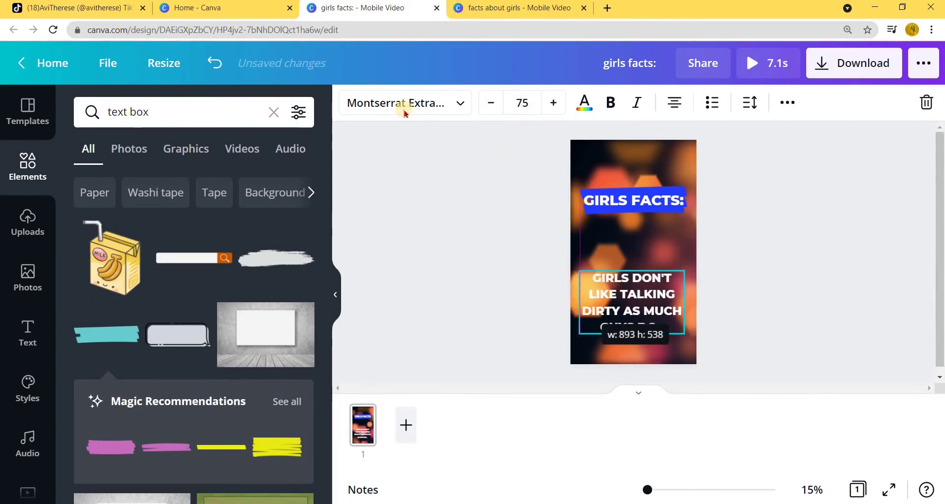
pyautogui.click(273, 115)
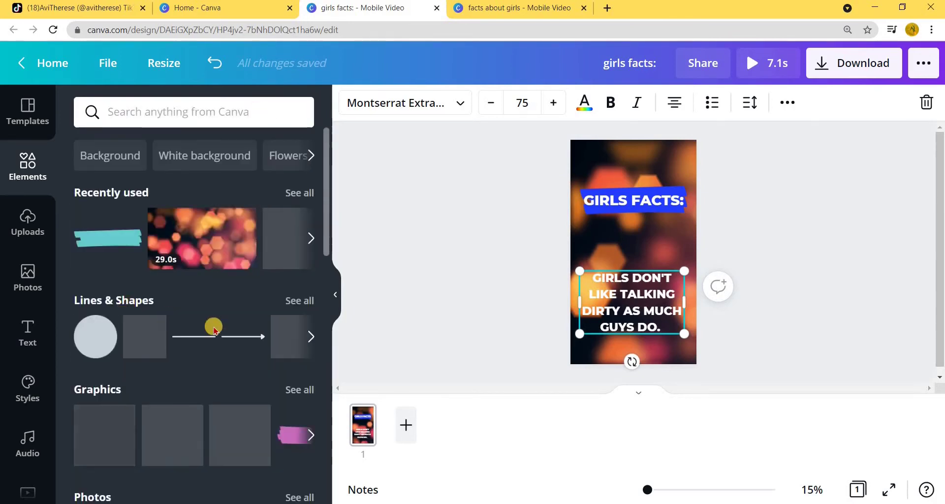
# Step: Add a square shape and stretch it over the fact text
pyautogui.rightClick(135, 347)
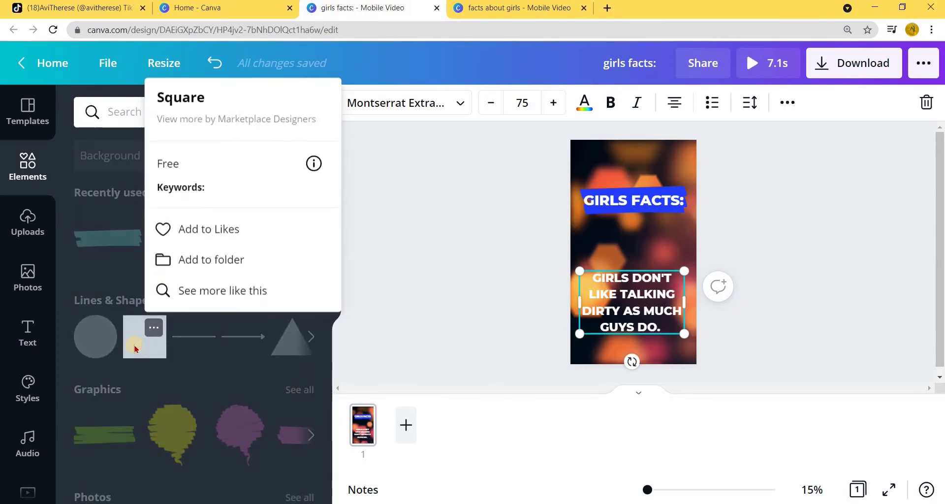
pyautogui.click(136, 344)
pyautogui.click(137, 333)
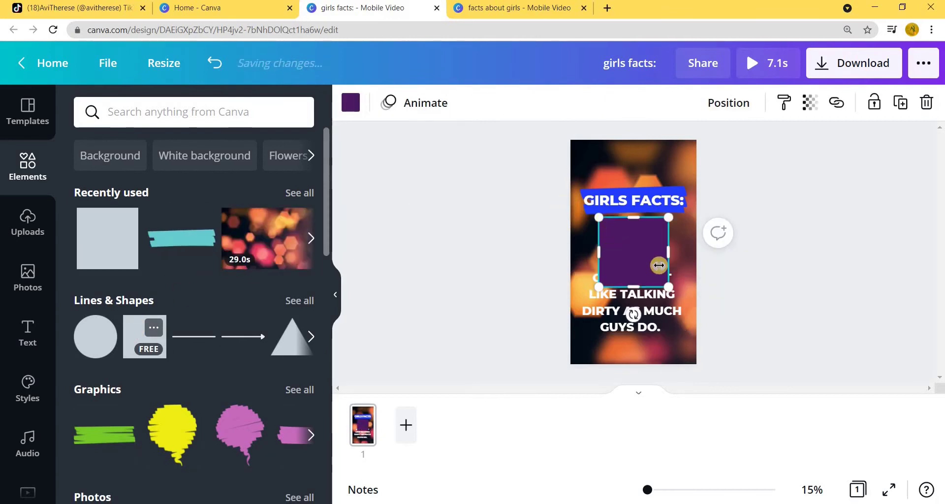
pyautogui.moveTo(610, 302); pyautogui.dragTo(594, 349)
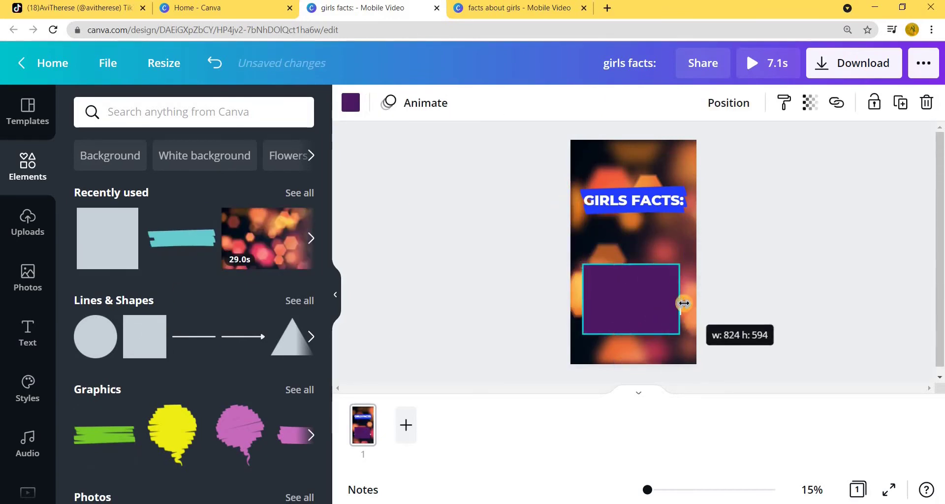
pyautogui.moveTo(672, 302); pyautogui.dragTo(684, 299)
pyautogui.moveTo(639, 335); pyautogui.dragTo(639, 340)
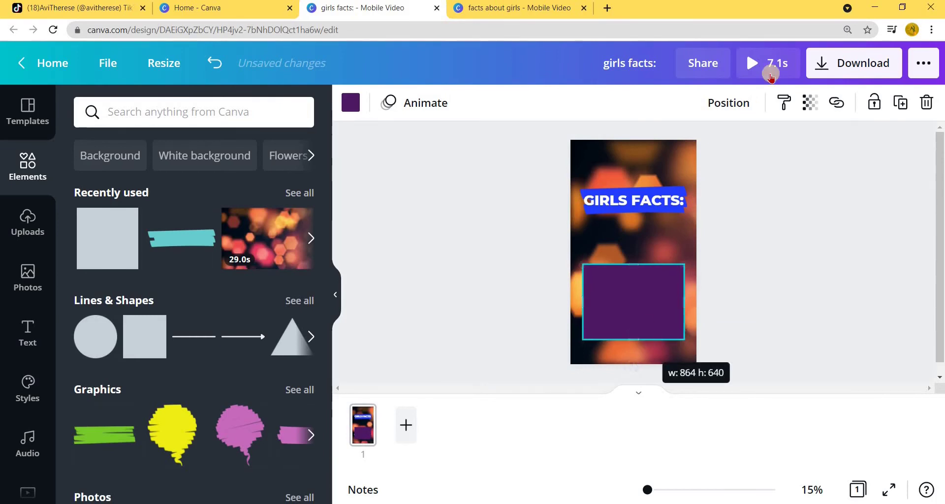
# Step: Send the box behind the fact text and recolour it deep blue to match the title
pyautogui.click(728, 104)
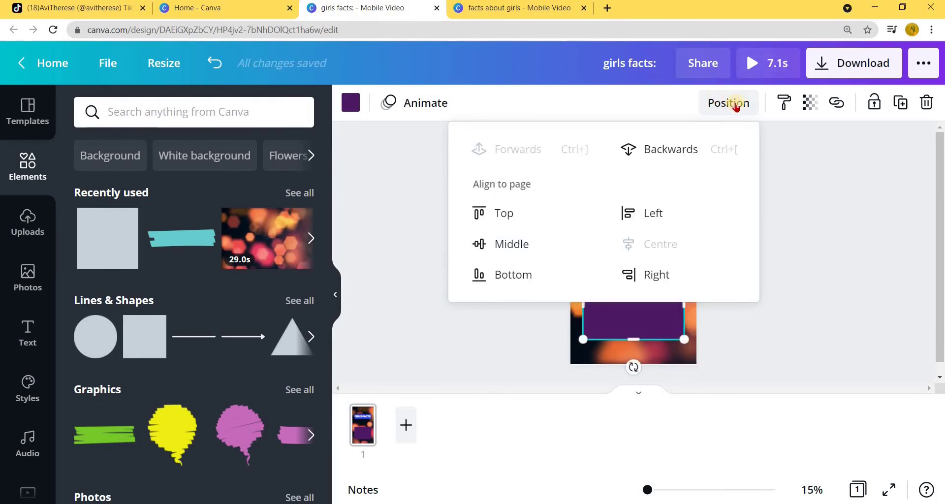
pyautogui.click(672, 149)
pyautogui.click(764, 336)
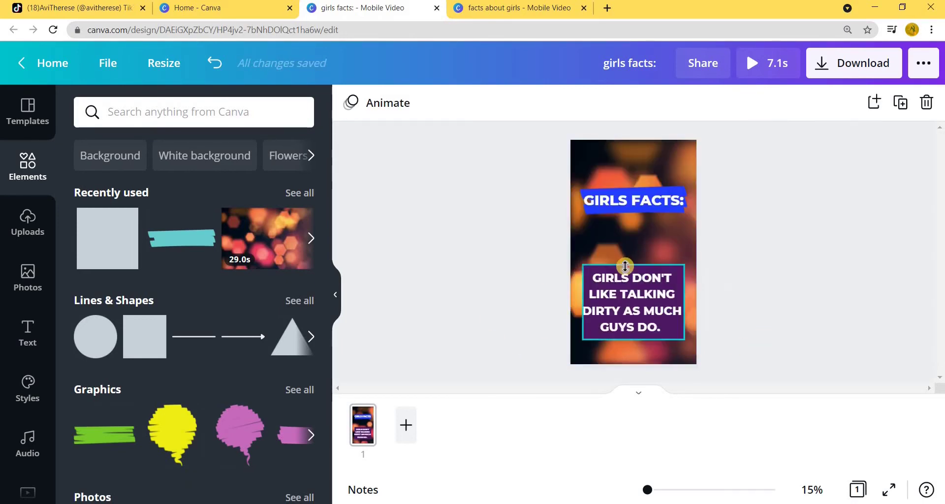
pyautogui.click(351, 106)
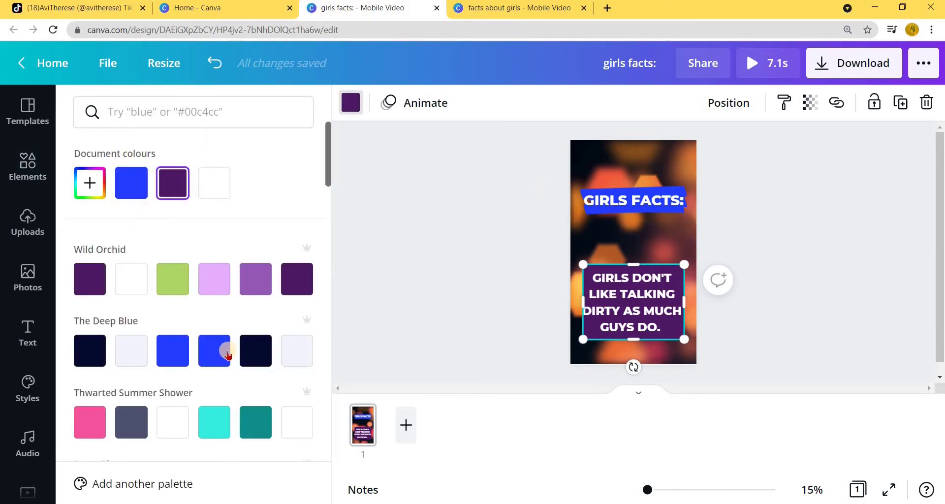
pyautogui.click(214, 350)
pyautogui.click(419, 263)
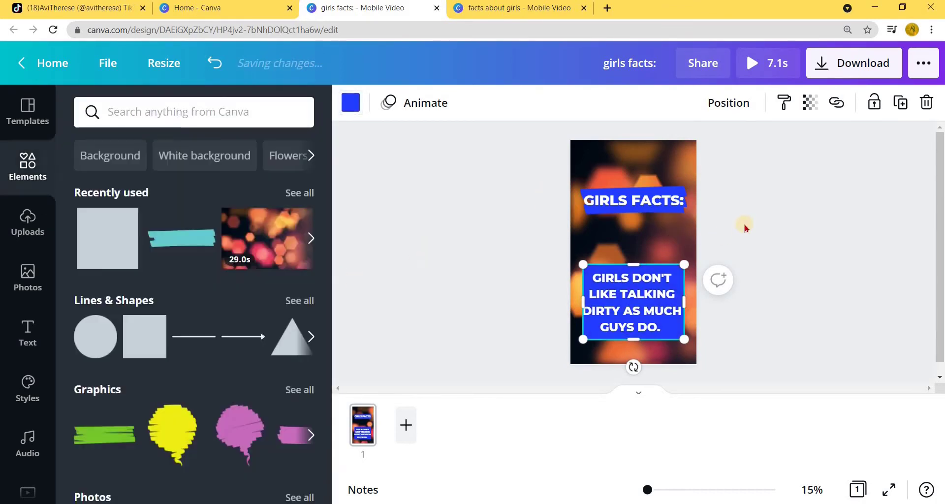
pyautogui.click(783, 246)
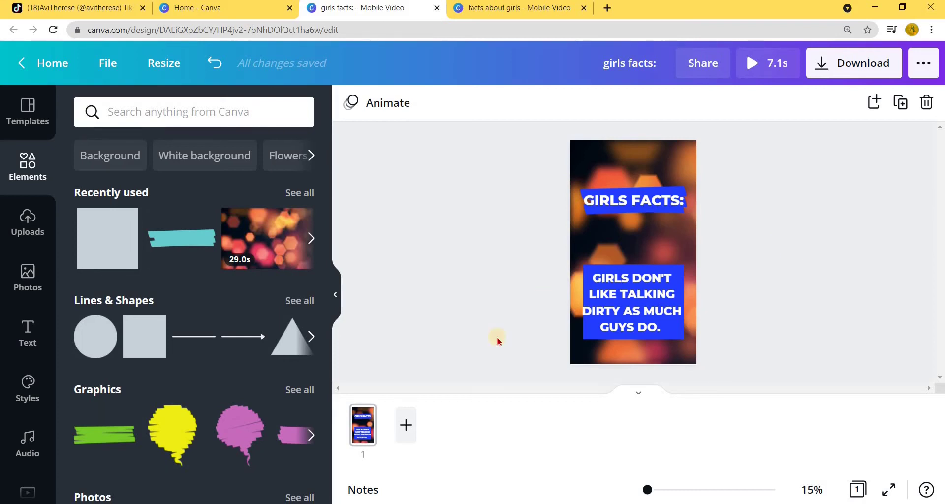
# Step: Add a blank second page and browse the design templates
pyautogui.click(406, 426)
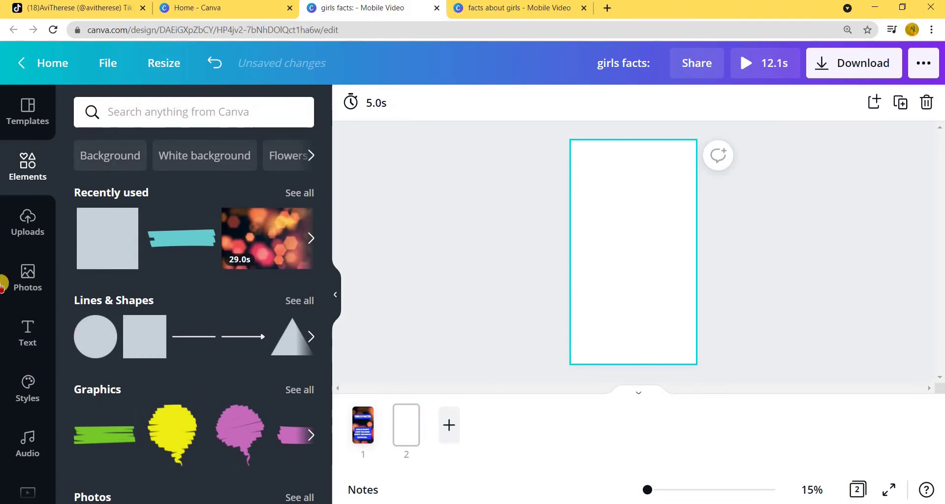
pyautogui.click(24, 112)
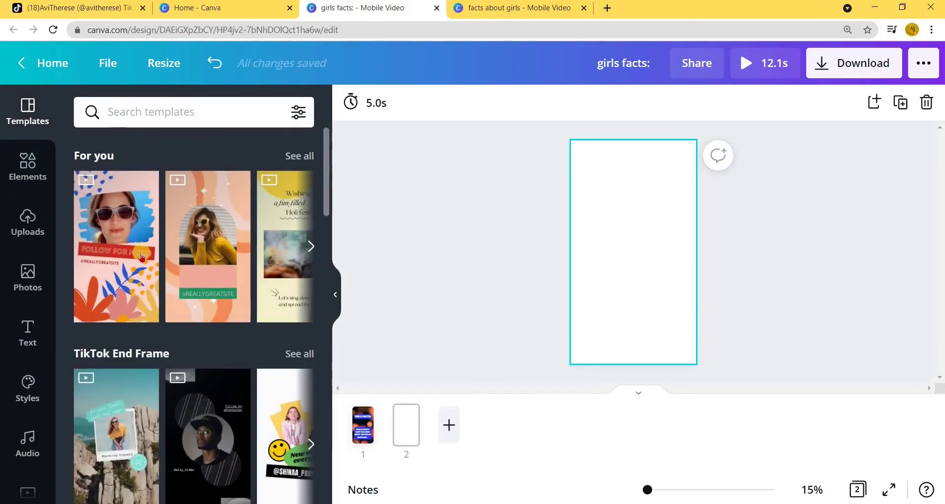
pyautogui.scroll(-3, 142, 256)
pyautogui.scroll(-2, 184, 270)
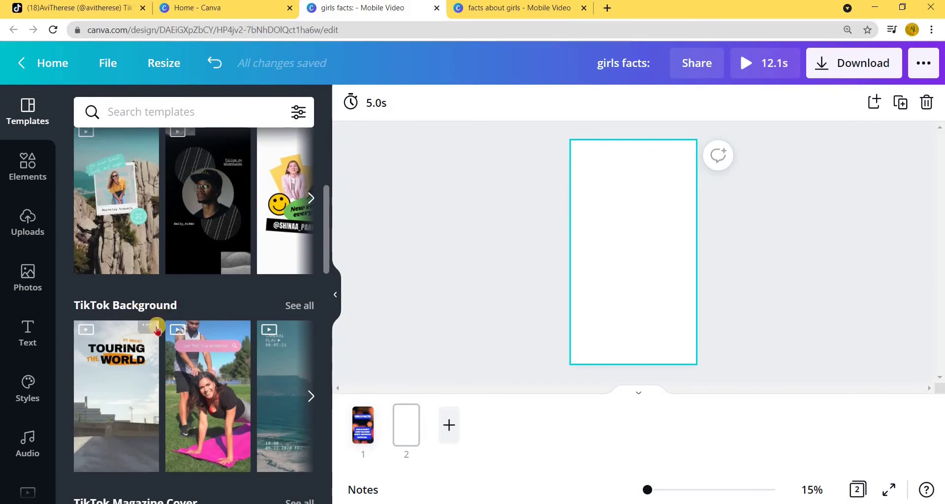
pyautogui.scroll(-1, 243, 350)
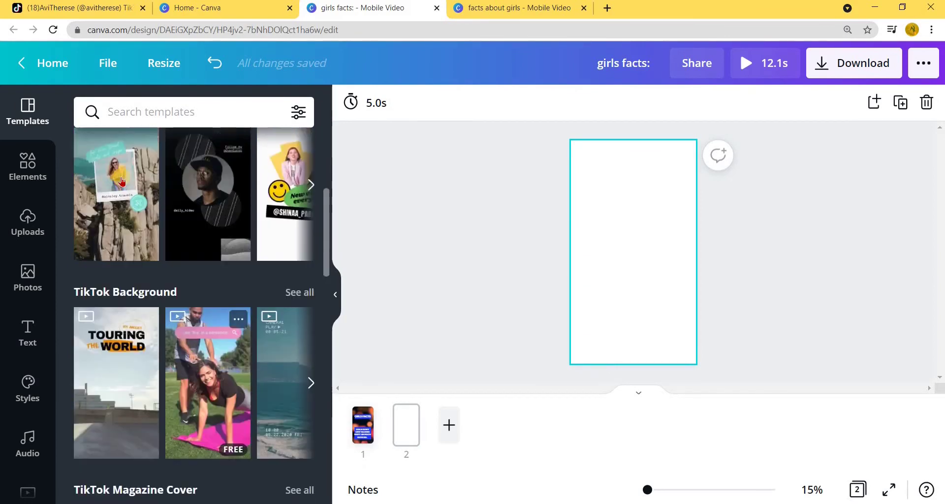
pyautogui.scroll(2, 189, 251)
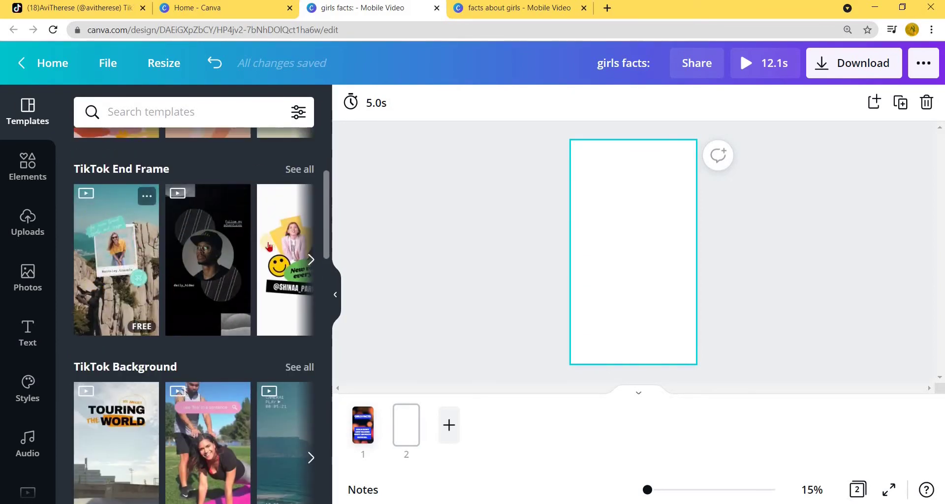
# Step: Show all TikTok End Frame templates and scroll to find the black Follow design
pyautogui.click(300, 172)
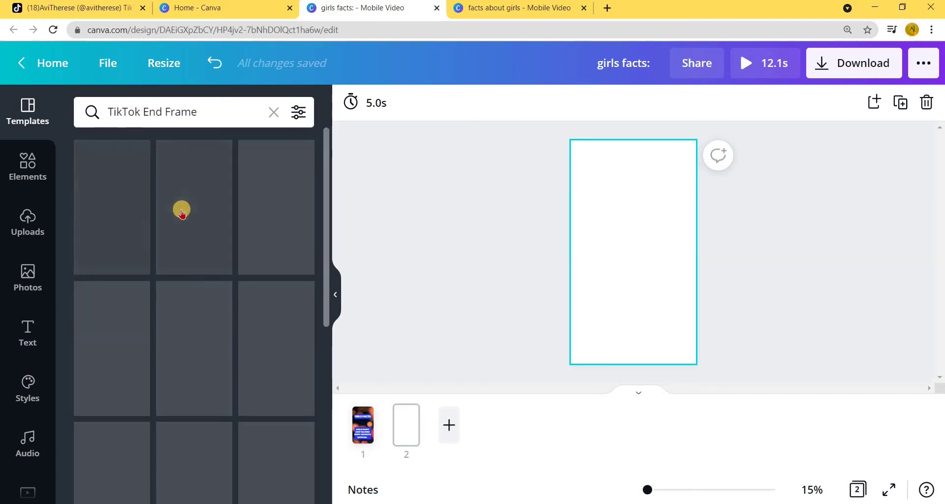
pyautogui.scroll(-3, 178, 350)
pyautogui.scroll(-2, 178, 350)
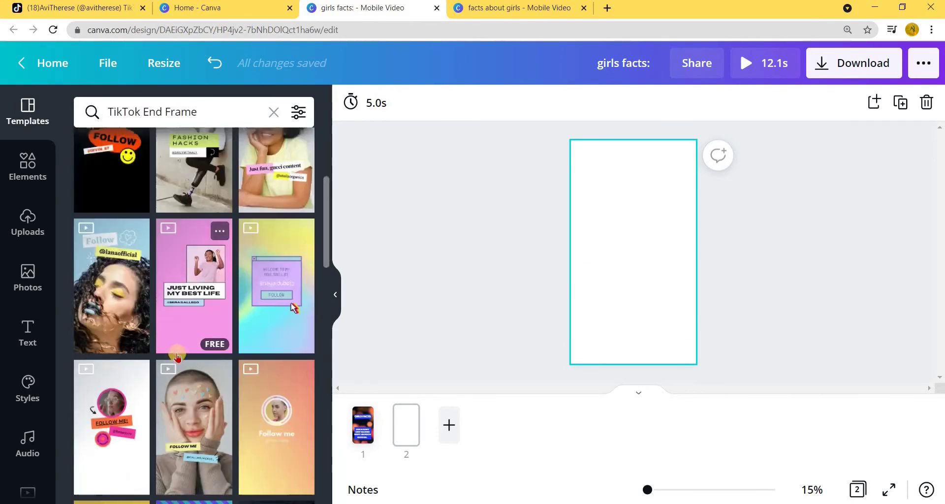
pyautogui.scroll(-1, 178, 352)
pyautogui.scroll(1, 178, 355)
pyautogui.scroll(-1, 178, 356)
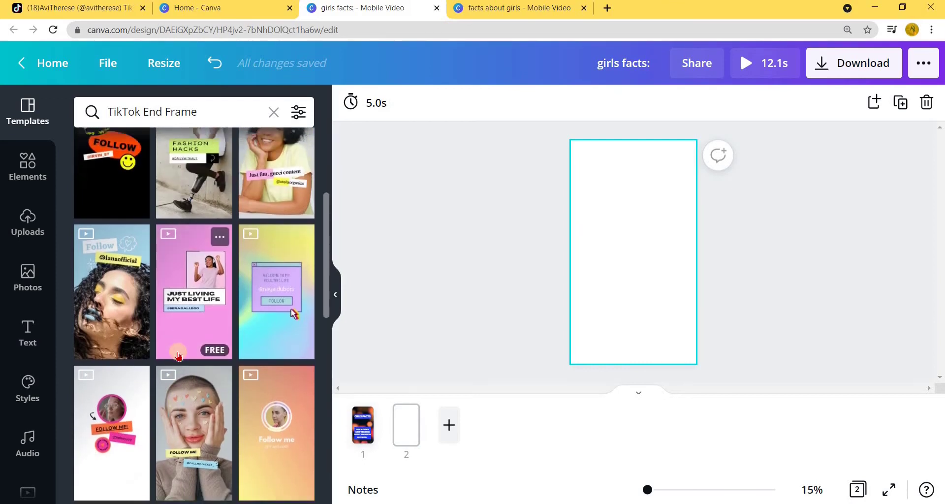
pyautogui.scroll(-3, 175, 354)
pyautogui.scroll(6, 165, 349)
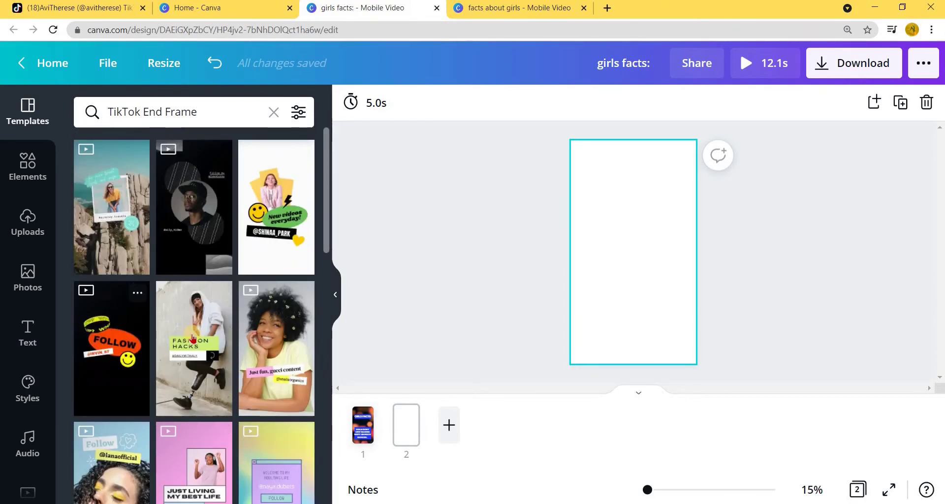
pyautogui.scroll(-1, 165, 345)
pyautogui.scroll(-2, 177, 342)
pyautogui.scroll(-2, 190, 339)
pyautogui.scroll(-3, 184, 343)
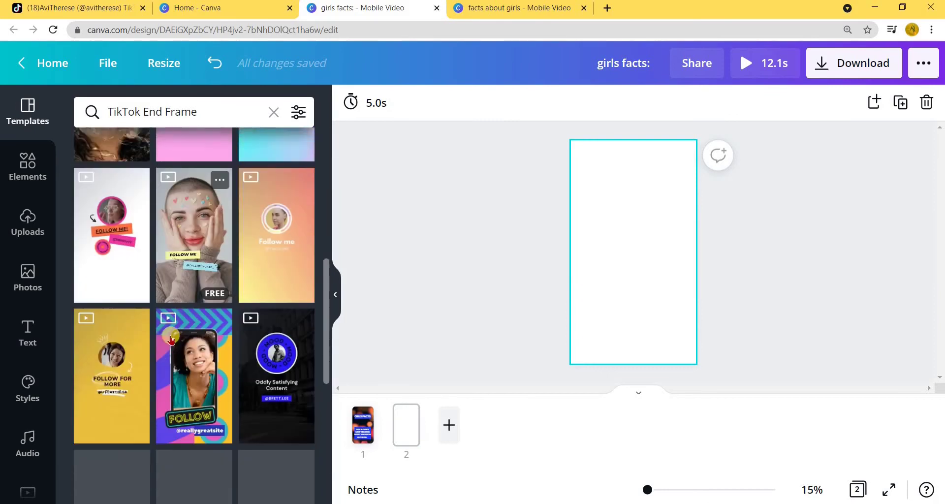
pyautogui.scroll(-1, 165, 356)
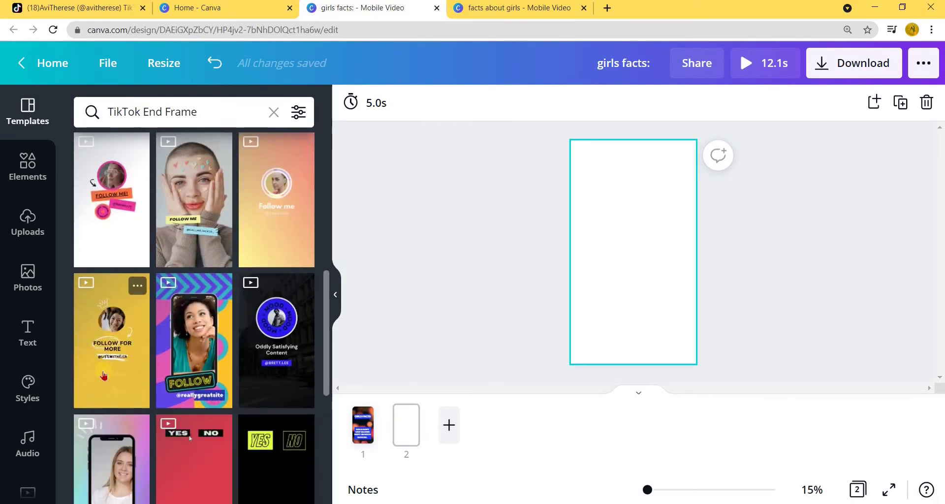
pyautogui.moveTo(193, 341)
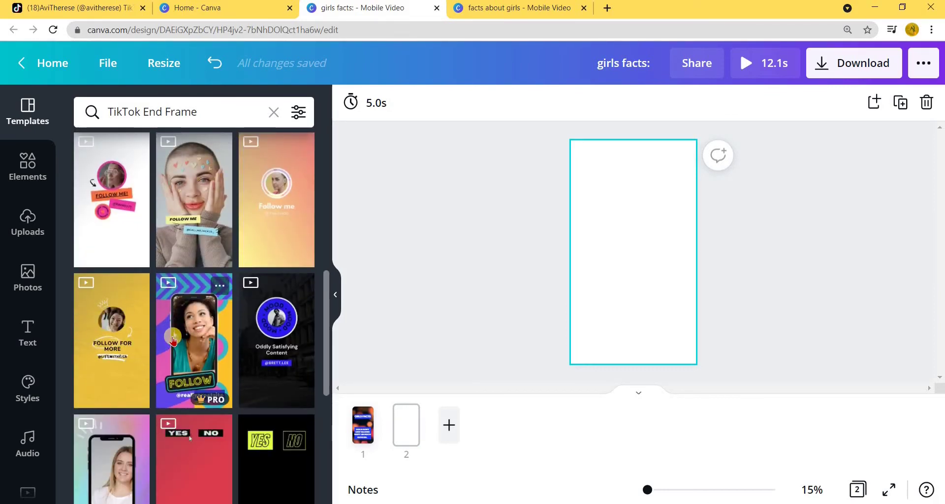
pyautogui.scroll(5, 168, 339)
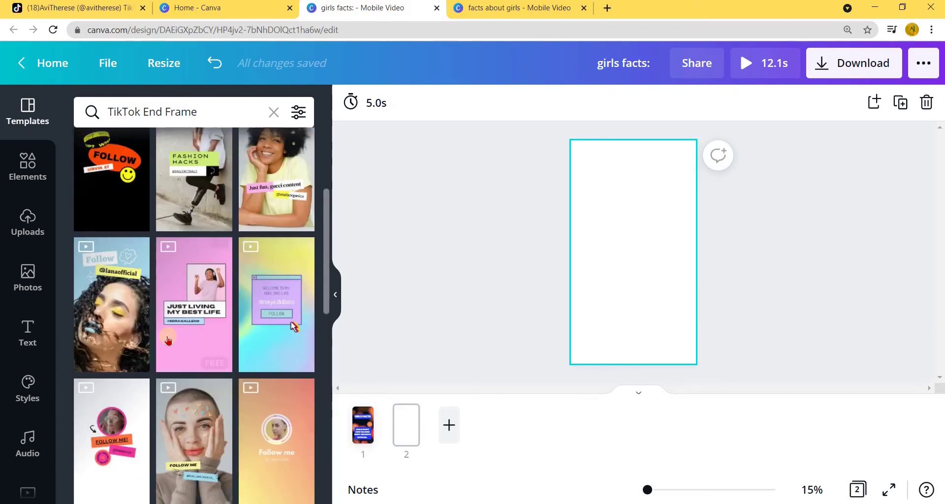
pyautogui.scroll(2, 168, 340)
pyautogui.scroll(2, 147, 344)
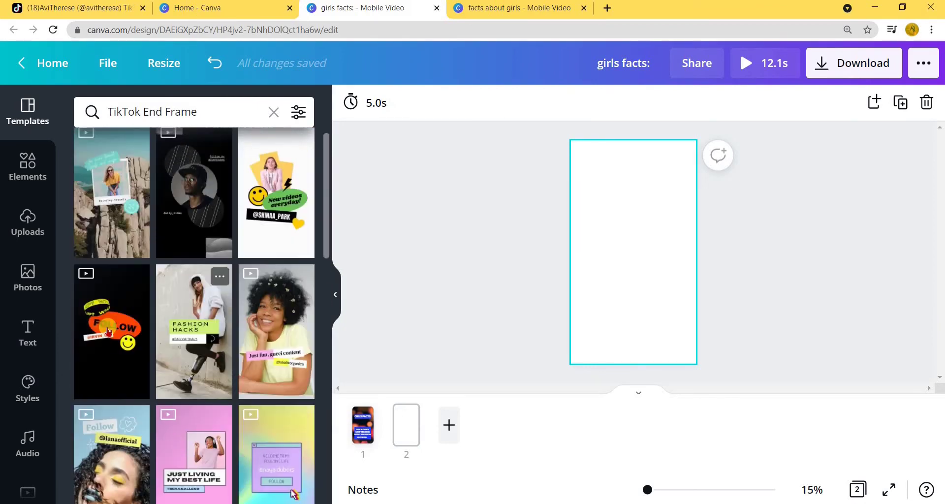
# Step: Apply the black FOLLOW template, with FOLLOW in white Montserrat Extra-Bold on a blue shape
pyautogui.click(114, 349)
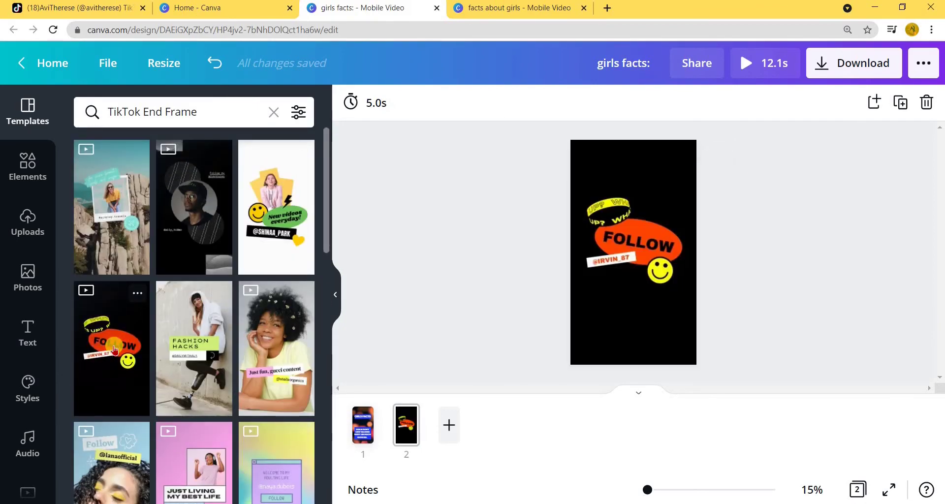
pyautogui.click(614, 241)
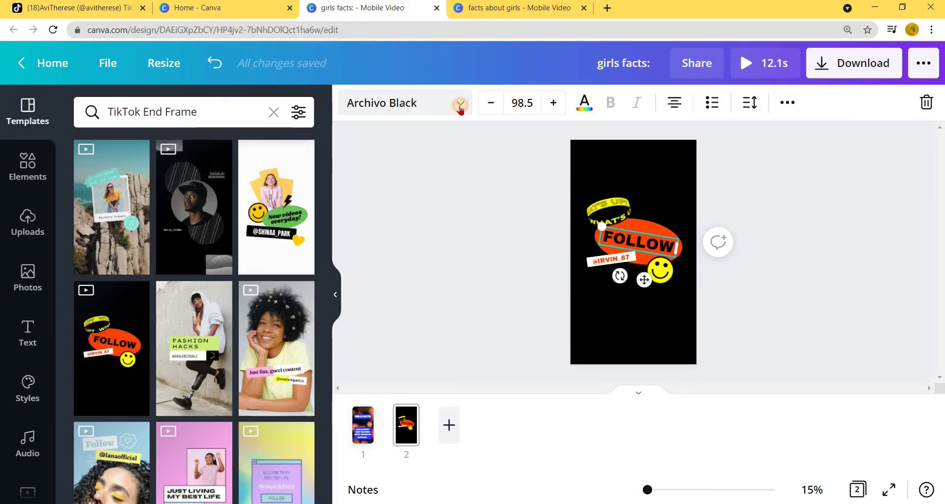
pyautogui.click(458, 103)
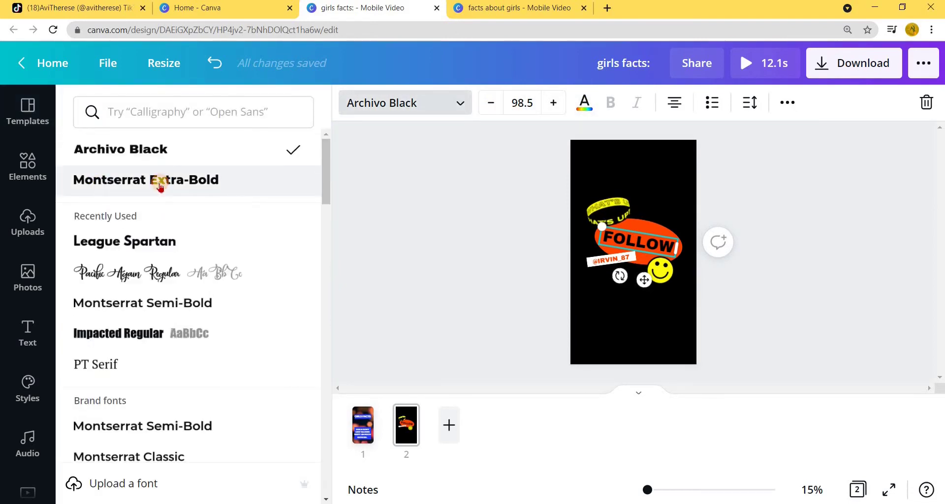
pyautogui.click(160, 187)
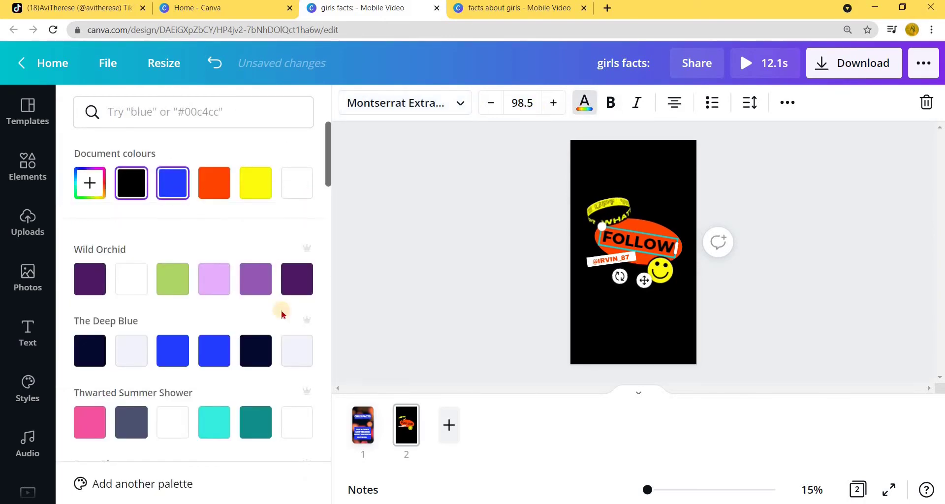
pyautogui.click(305, 191)
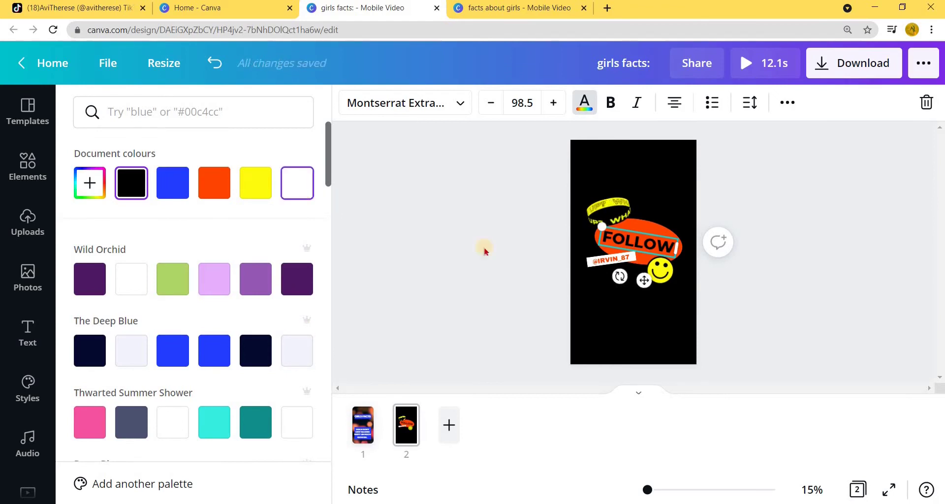
pyautogui.click(643, 229)
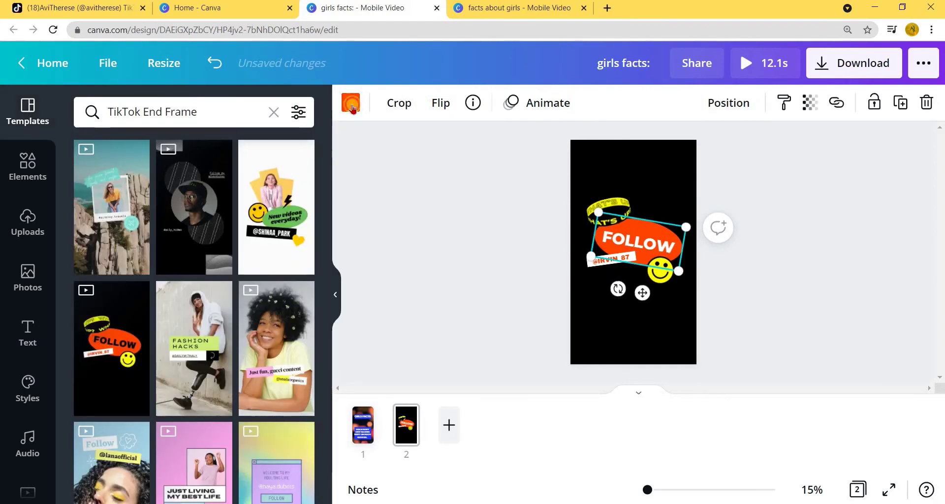
pyautogui.click(350, 104)
pyautogui.click(172, 182)
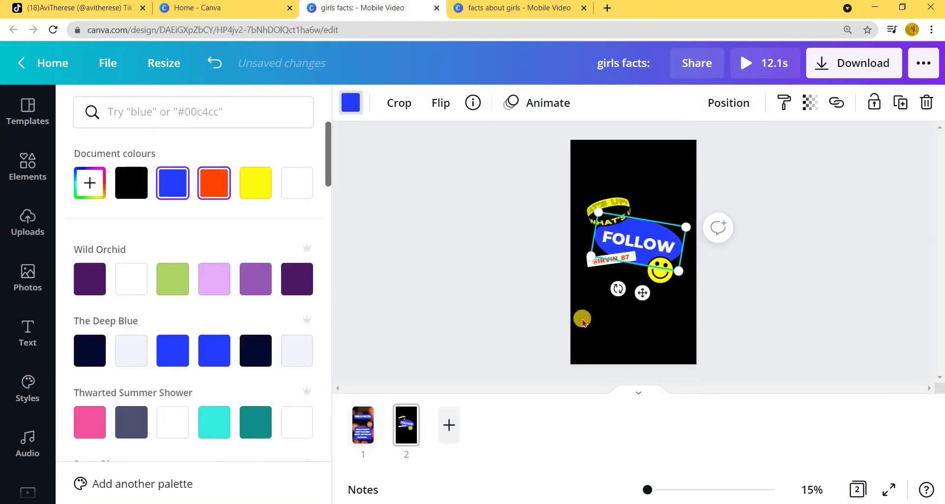
pyautogui.click(604, 262)
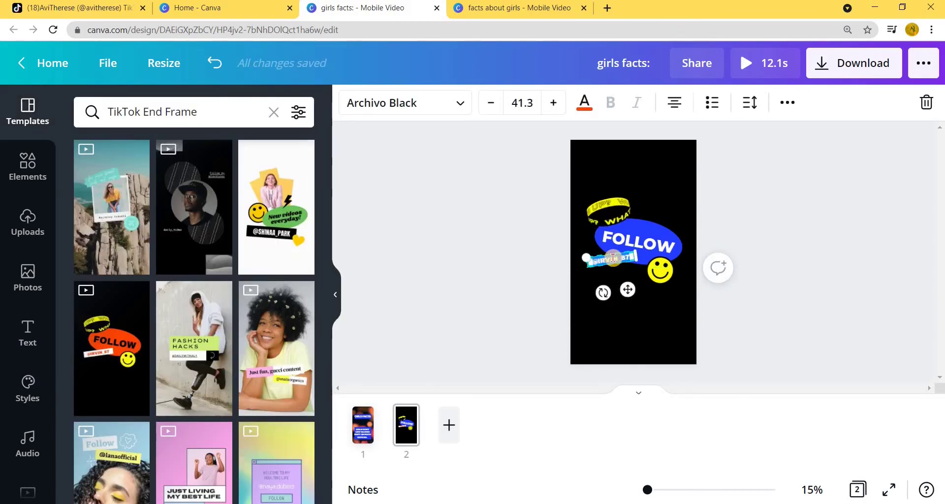
pyautogui.doubleClick(613, 258)
pyautogui.write('@USERNAME')
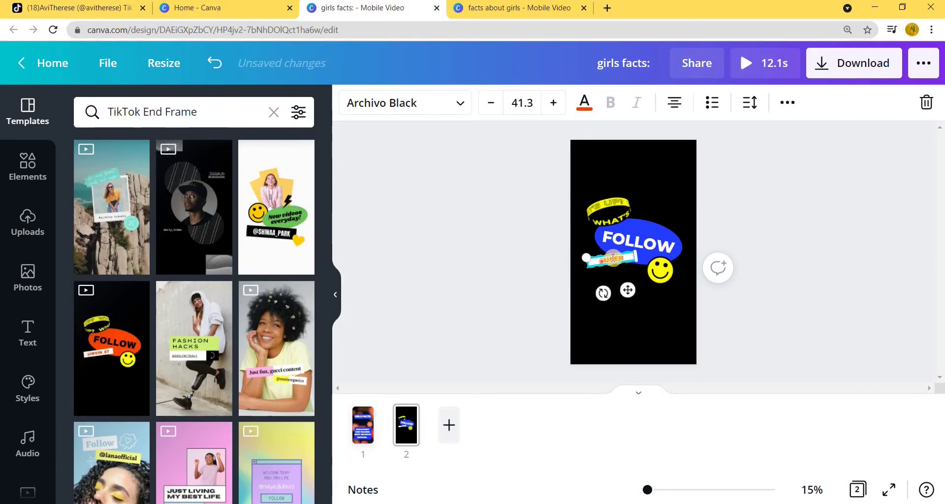
pyautogui.click(787, 103)
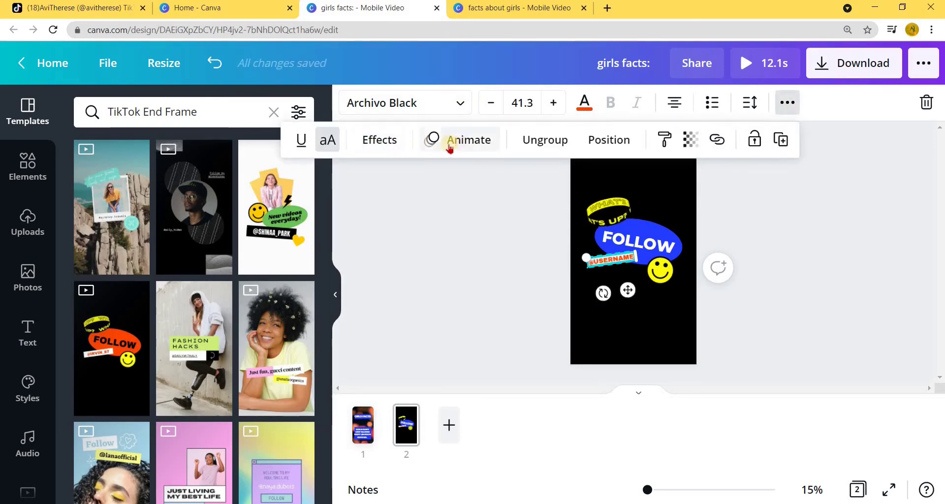
pyautogui.click(328, 140)
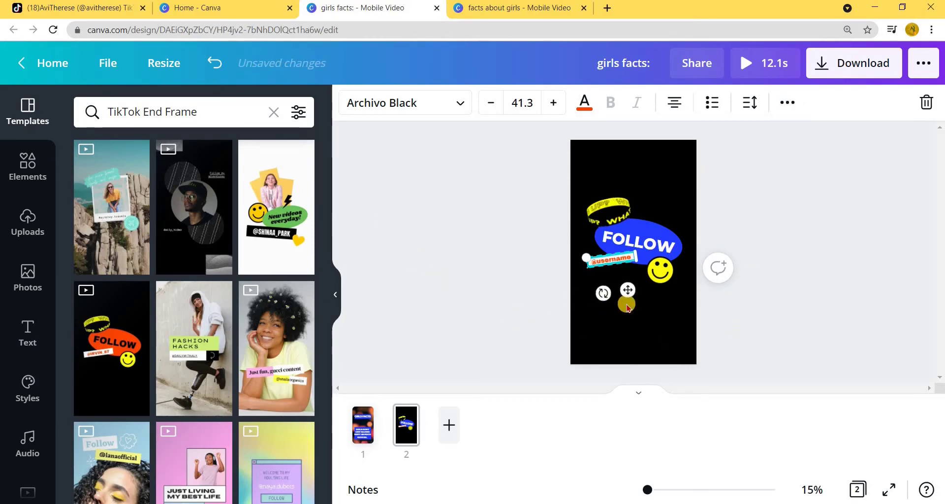
pyautogui.click(655, 182)
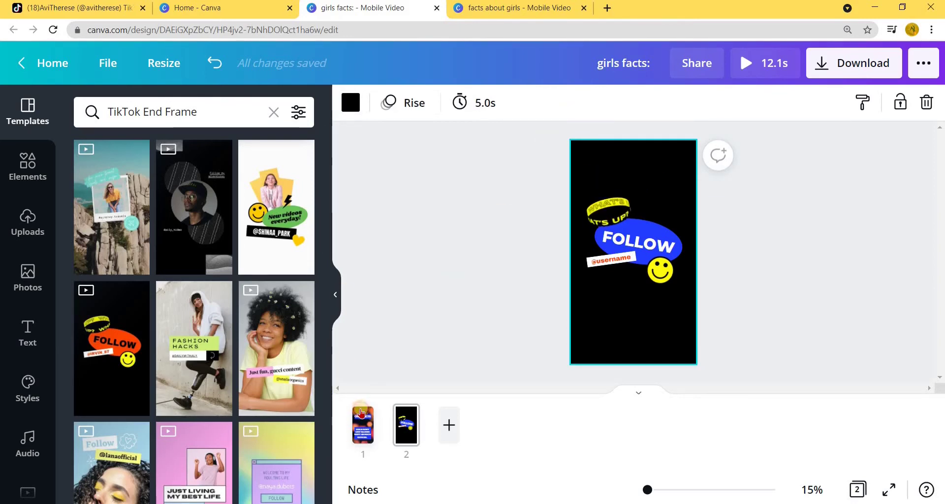
# Step: Paste page 1's bokeh video onto page 2 as its background
pyautogui.click(361, 413)
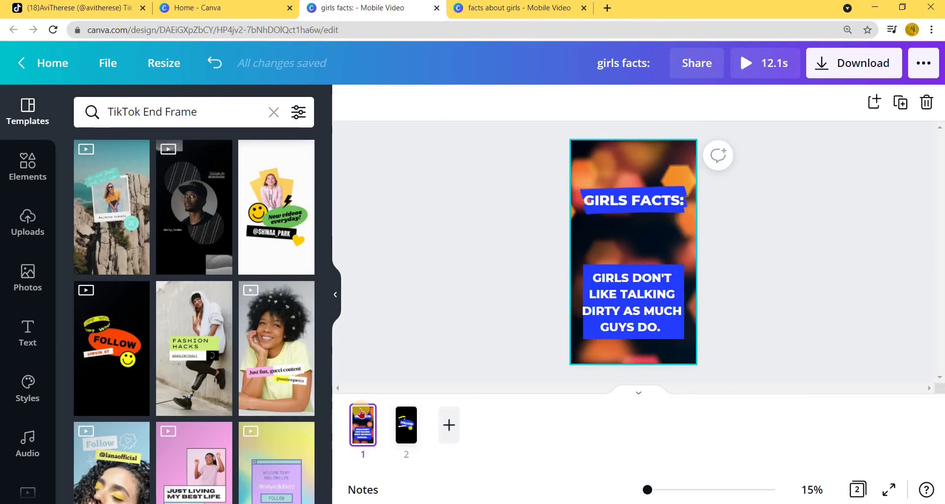
pyautogui.click(631, 156)
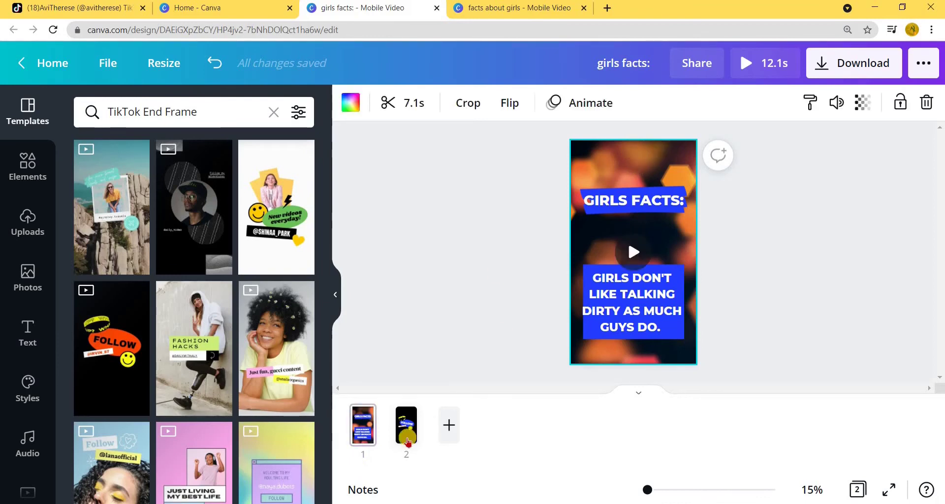
pyautogui.click(405, 432)
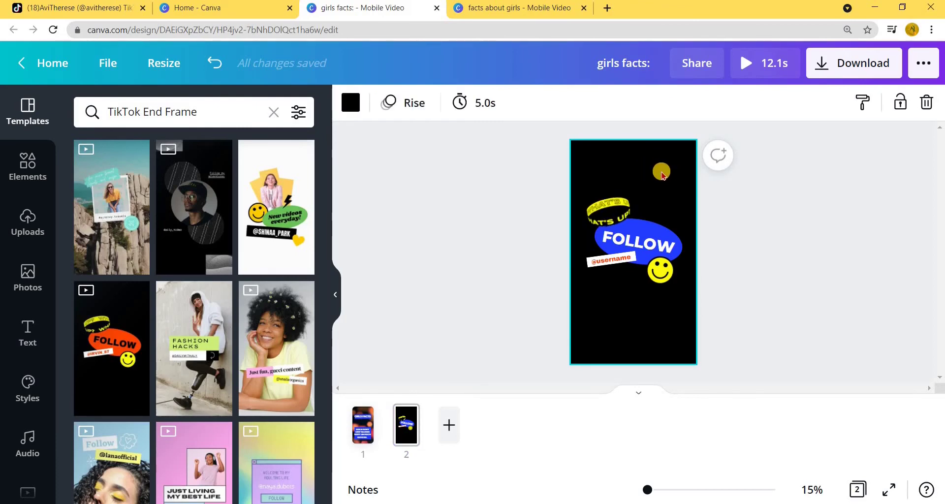
pyautogui.hotkey('ctrl', 'v')
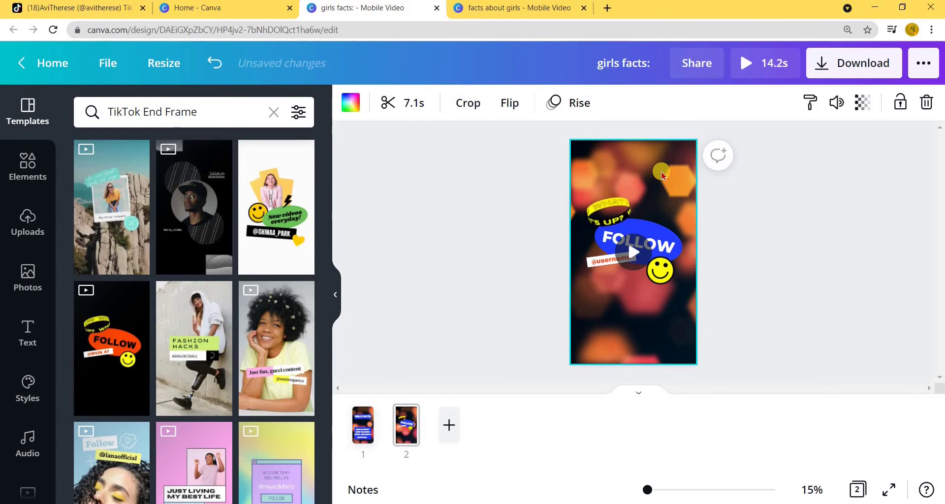
pyautogui.click(448, 274)
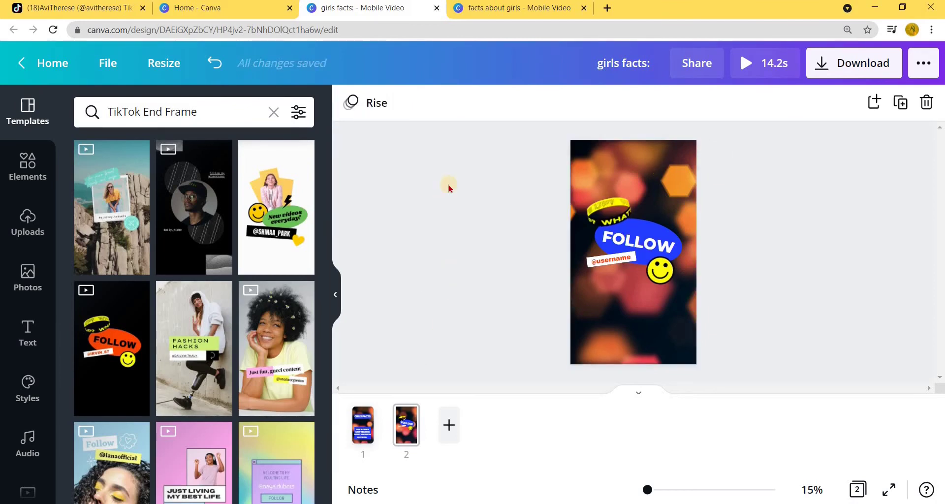
# Step: Filter the audio library to free tracks only
pyautogui.scroll(-2, 27, 384)
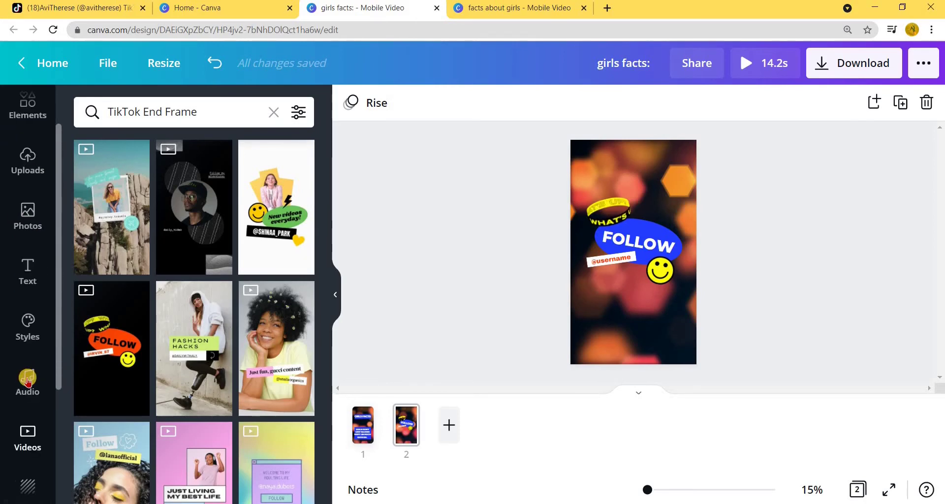
pyautogui.click(28, 380)
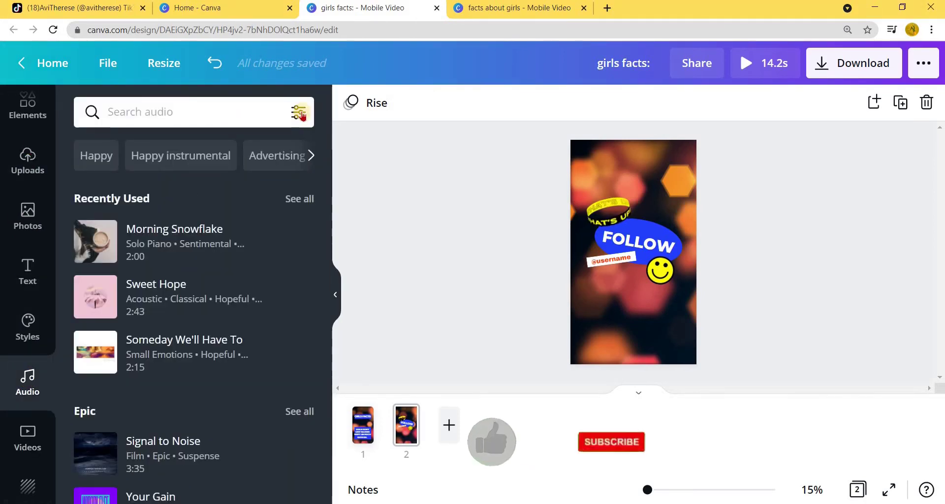
pyautogui.click(300, 113)
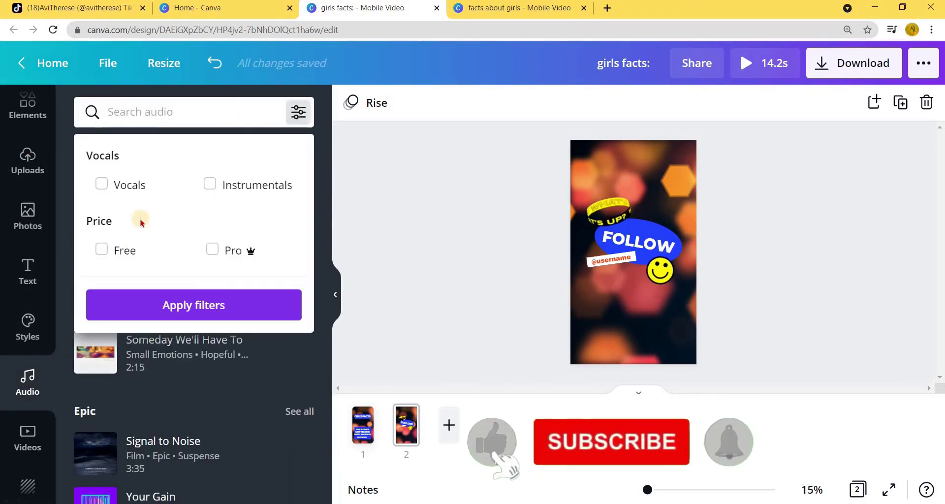
pyautogui.click(102, 250)
pyautogui.click(189, 307)
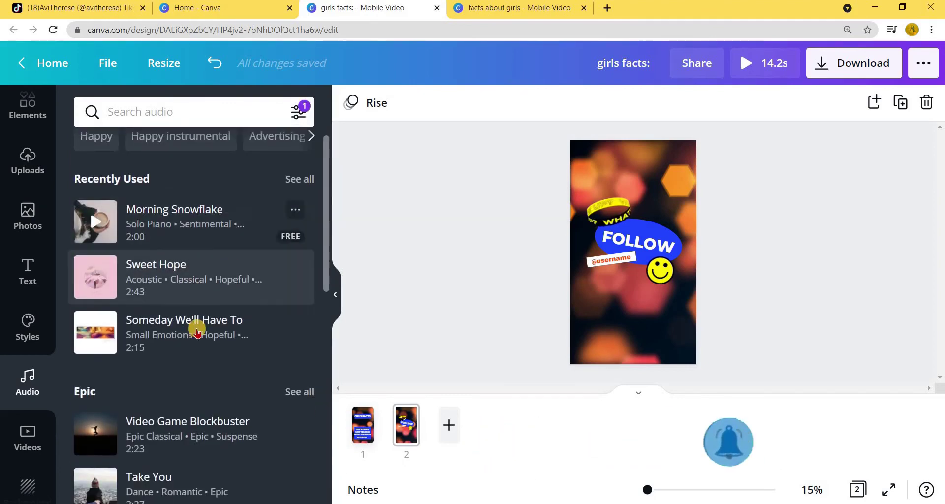
pyautogui.scroll(-2, 194, 331)
pyautogui.scroll(-2, 190, 350)
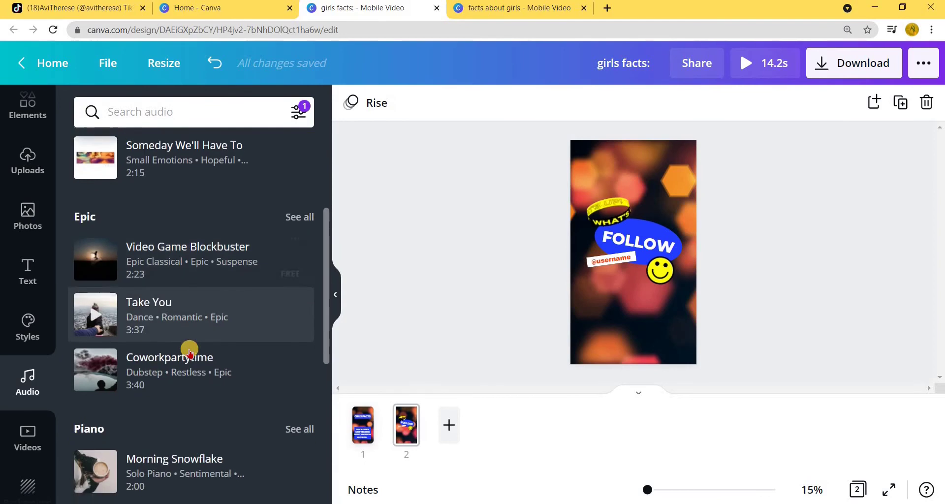
pyautogui.scroll(-2, 206, 344)
pyautogui.scroll(-1, 219, 333)
# Step: Search for piano music, preview tracks, and add Nostalgic Piano to the design
pyautogui.click(299, 316)
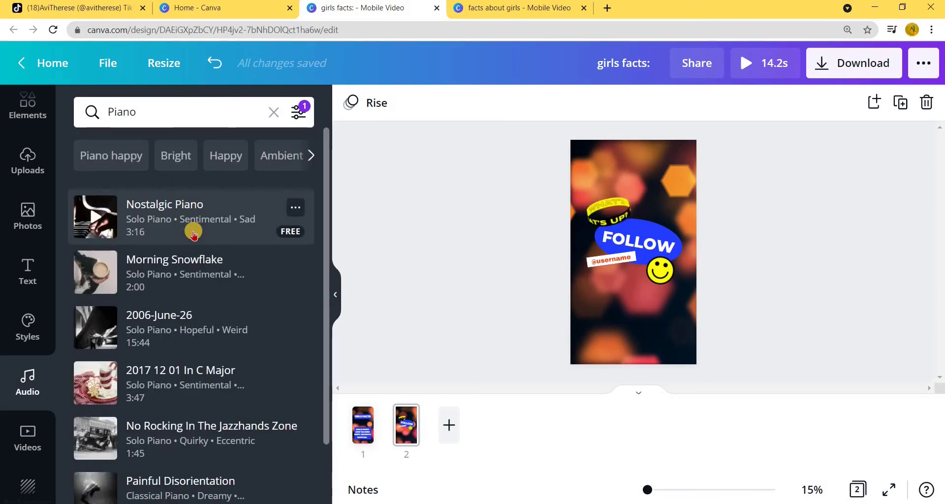
pyautogui.click(100, 223)
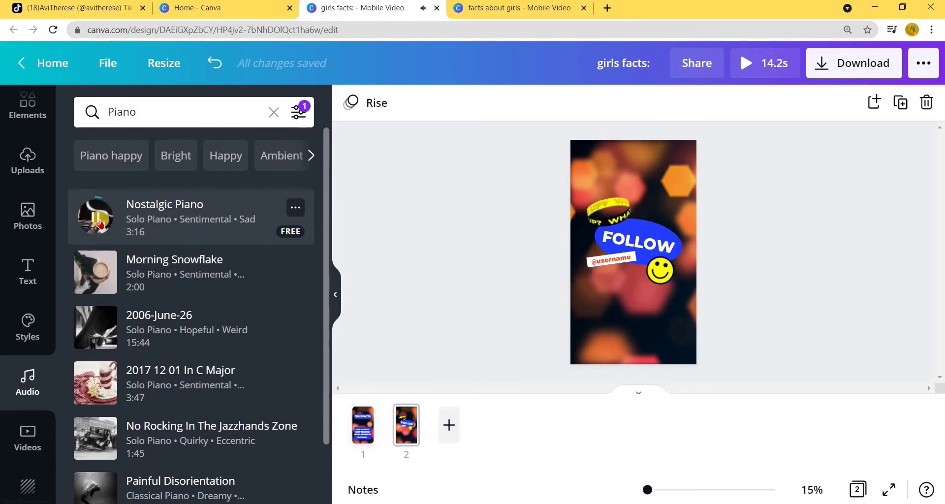
pyautogui.click(95, 275)
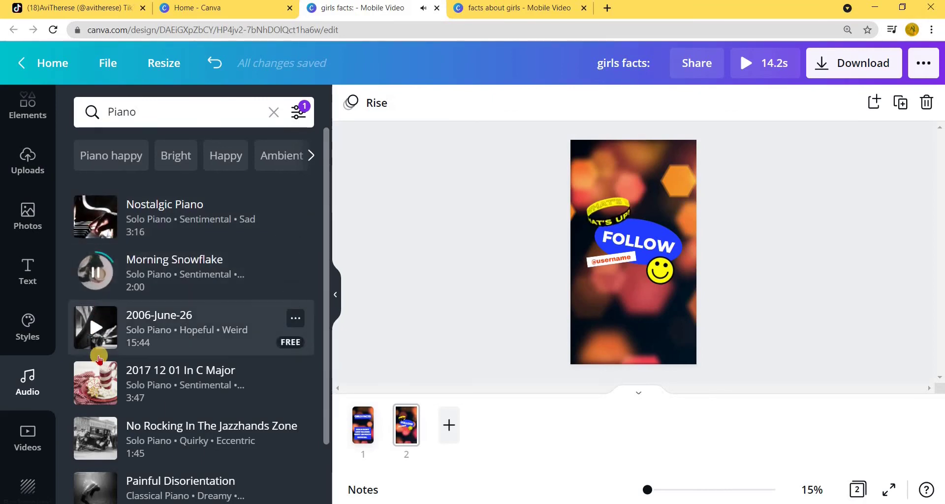
pyautogui.scroll(-2, 186, 398)
pyautogui.scroll(-1, 186, 397)
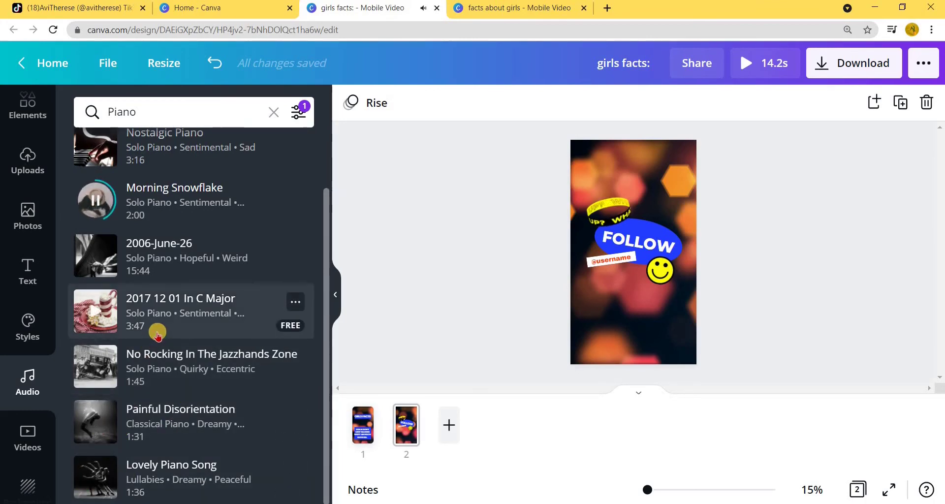
pyautogui.scroll(2, 158, 335)
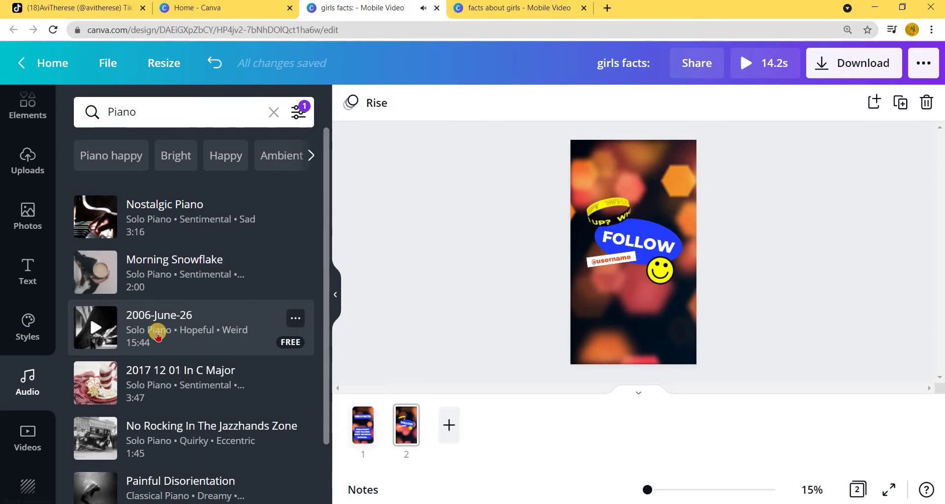
pyautogui.click(155, 216)
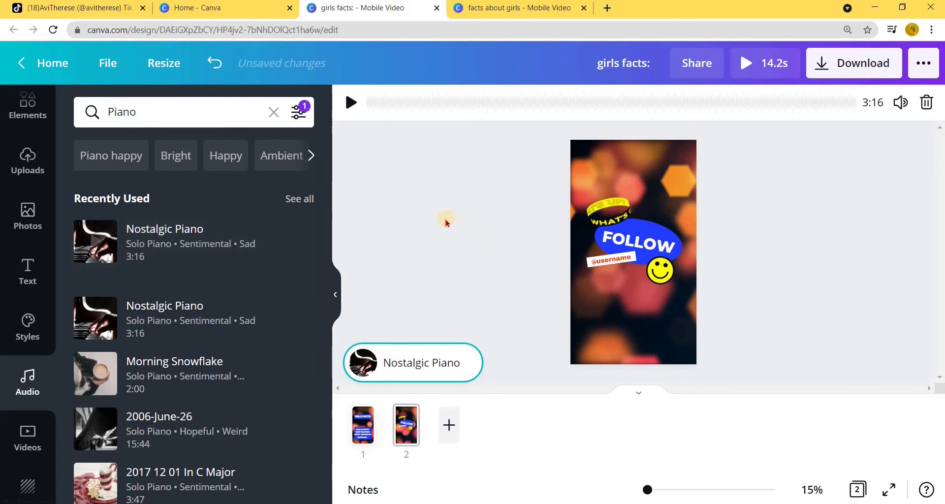
# Step: Trim the FOLLOW page's bokeh background clip to 4.5 seconds
pyautogui.click(446, 221)
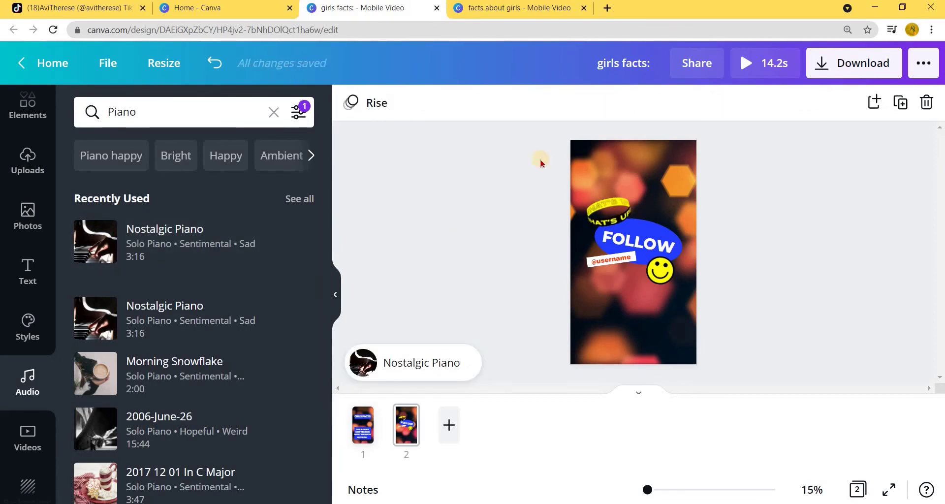
pyautogui.click(631, 170)
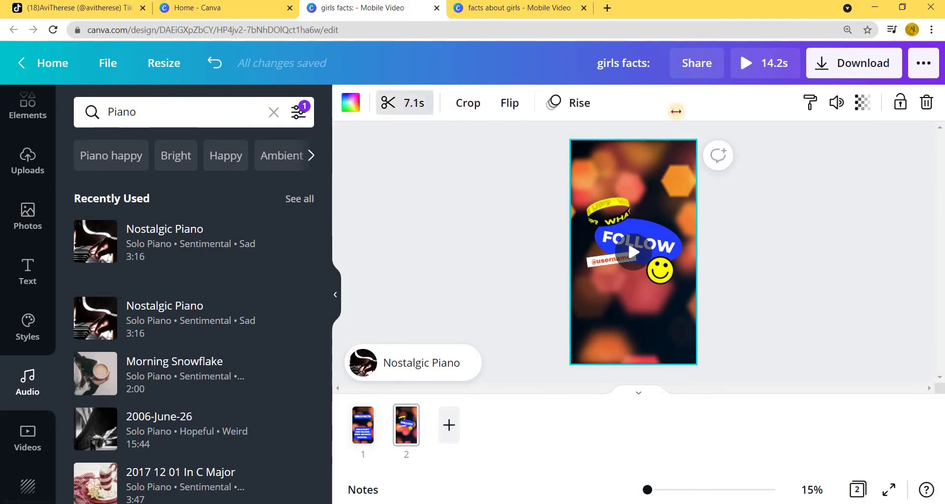
pyautogui.click(401, 103)
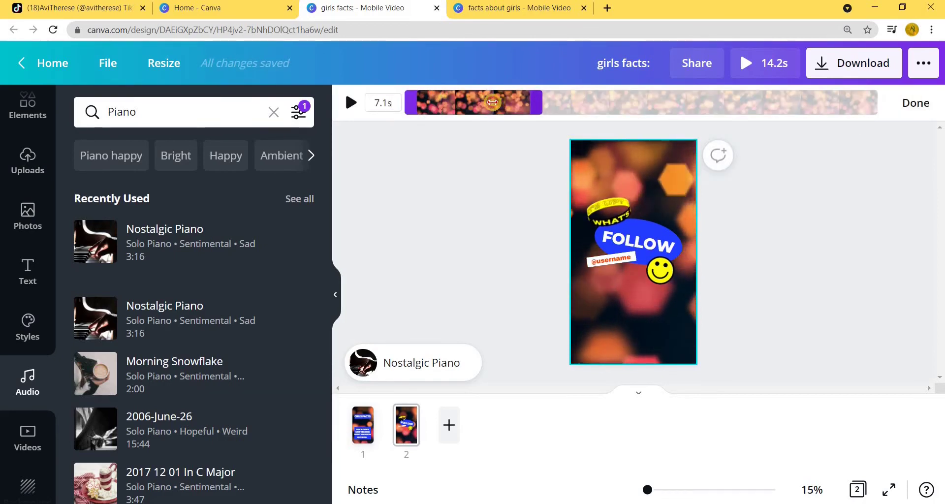
pyautogui.moveTo(540, 102); pyautogui.dragTo(489, 101)
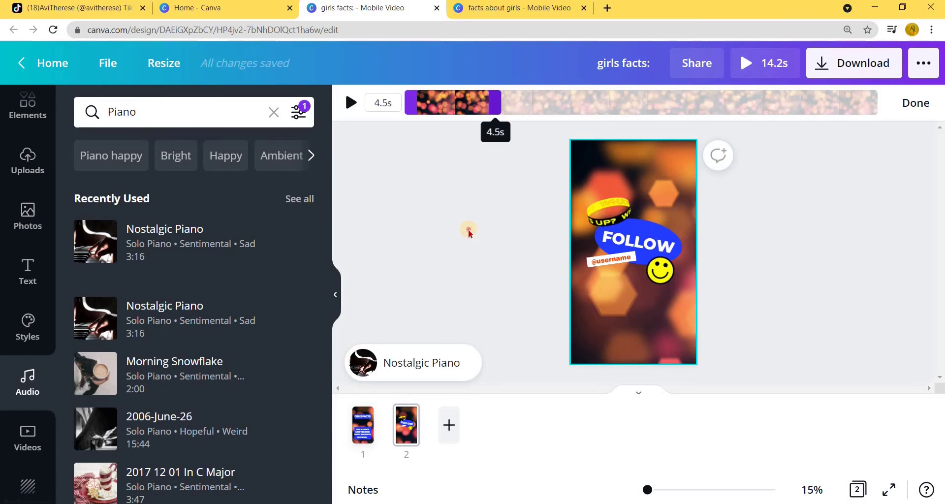
pyautogui.moveTo(489, 101); pyautogui.dragTo(468, 233)
pyautogui.click(469, 233)
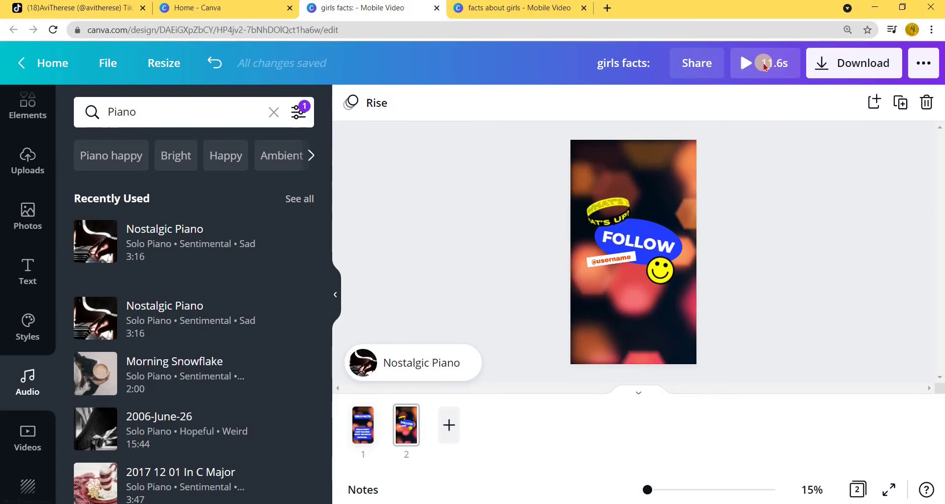
# Step: Preview the video, then shorten the GIRLS FACTS: page's background clip so the total is 10.6 seconds
pyautogui.click(764, 67)
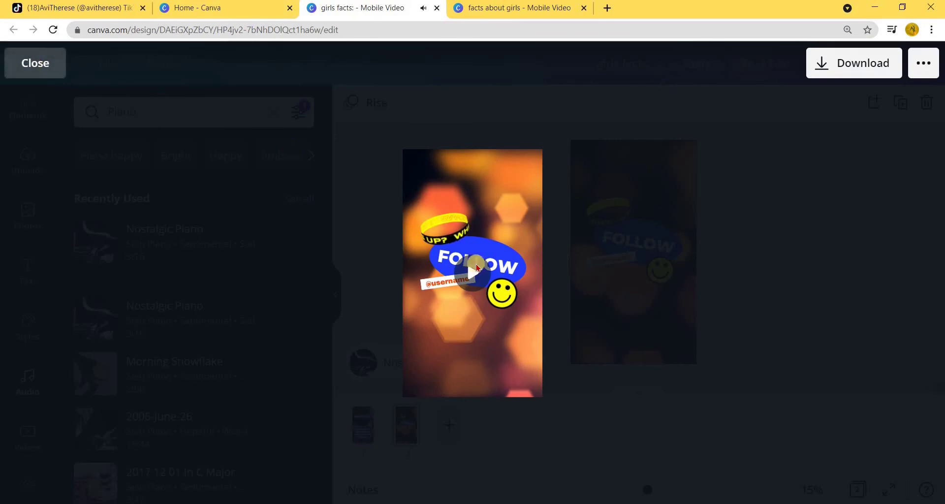
pyautogui.press('Escape')
pyautogui.click(363, 423)
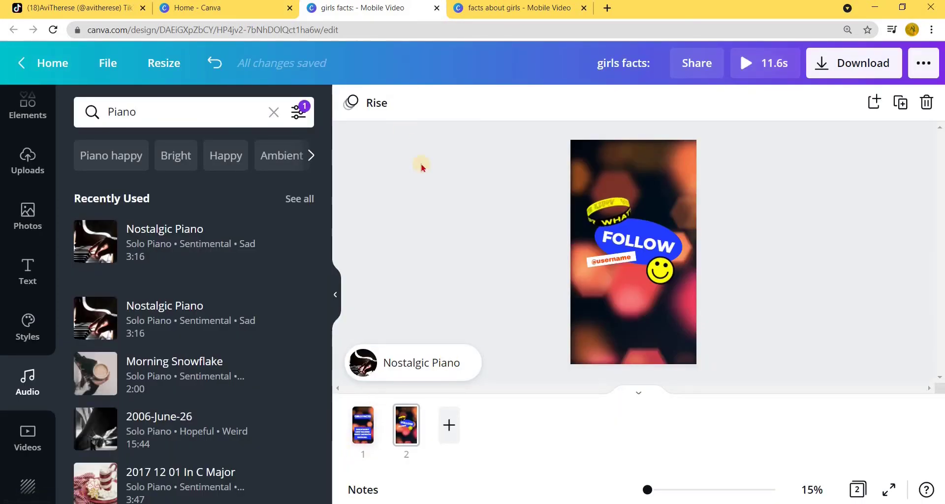
pyautogui.click(635, 242)
pyautogui.click(419, 103)
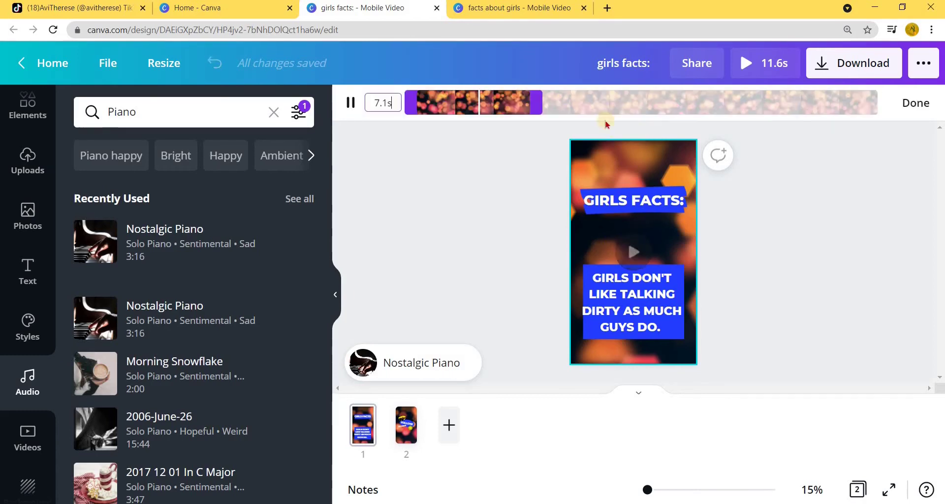
pyautogui.moveTo(536, 101); pyautogui.dragTo(516, 101)
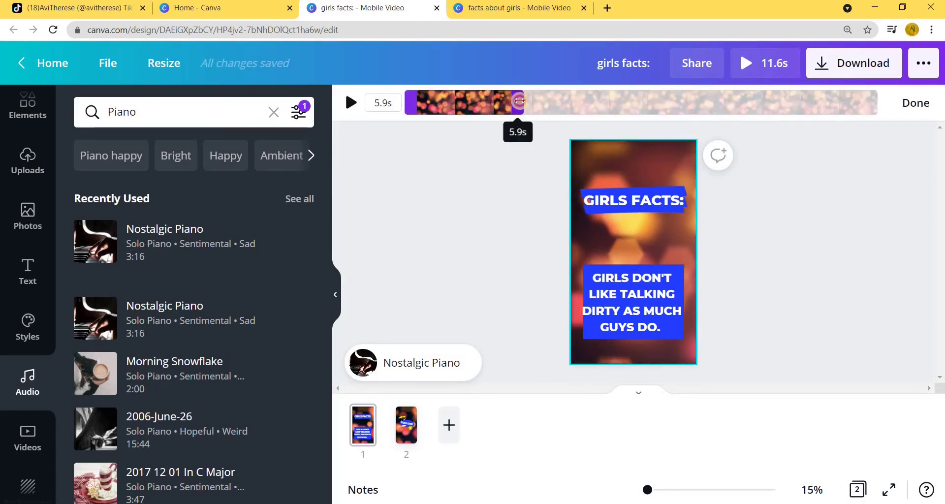
pyautogui.click(477, 253)
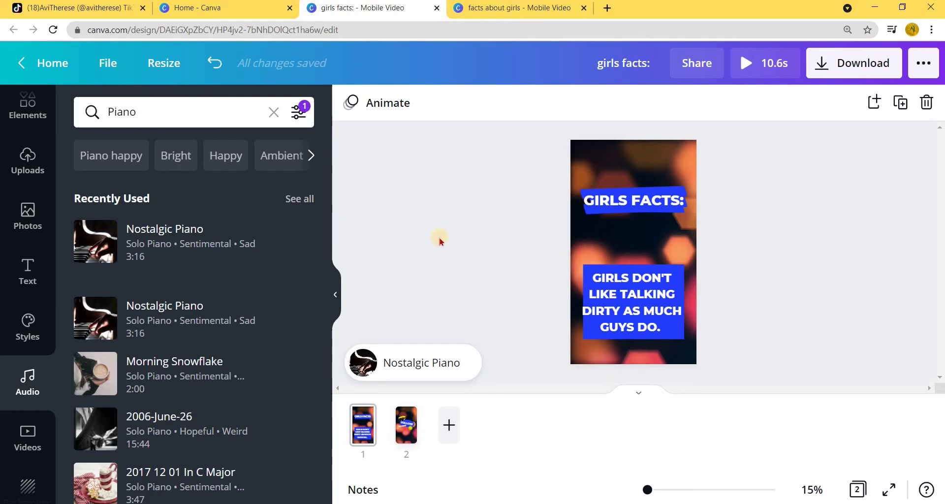
pyautogui.click(514, 15)
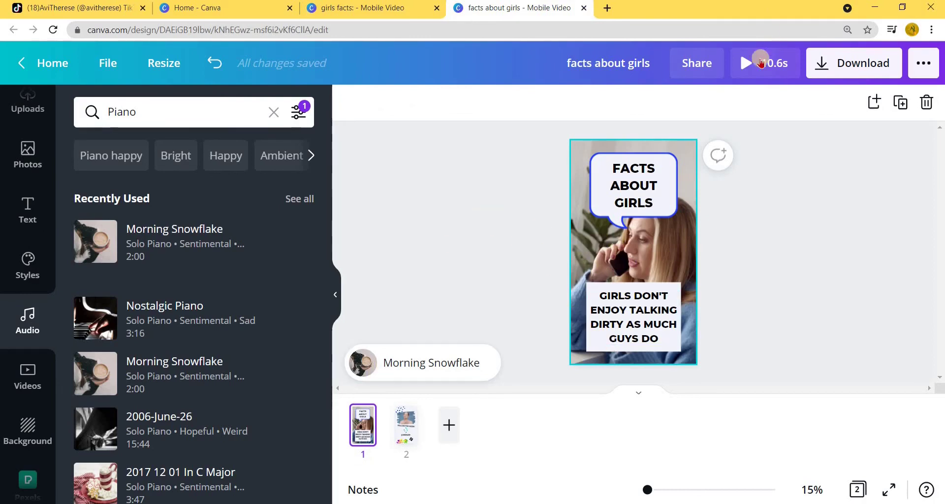
pyautogui.click(750, 65)
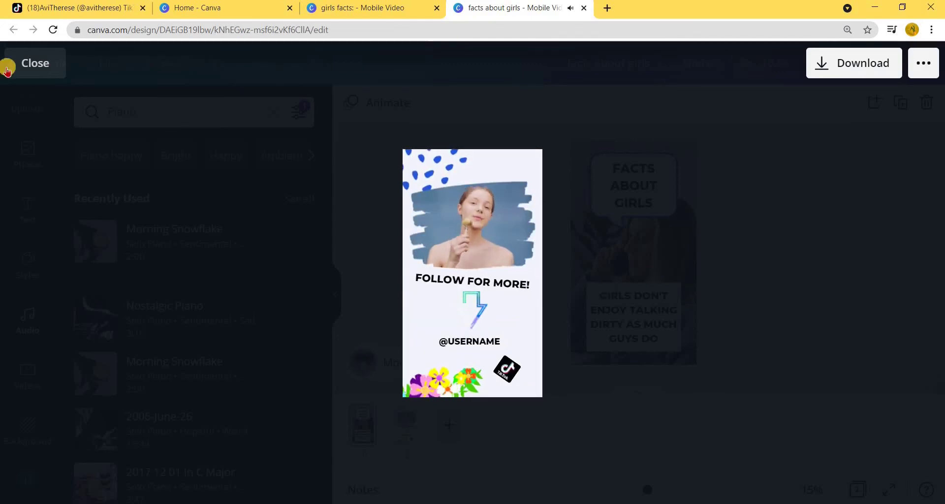
pyautogui.click(27, 64)
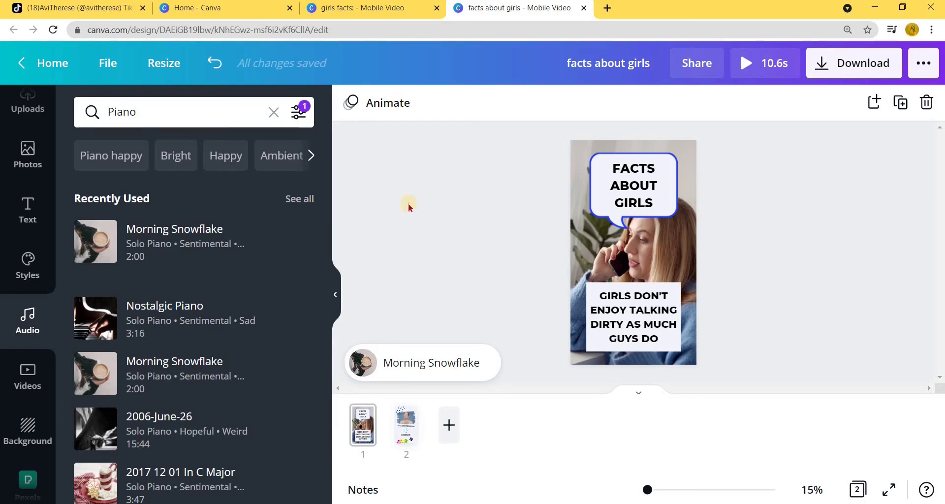
pyautogui.click(356, 7)
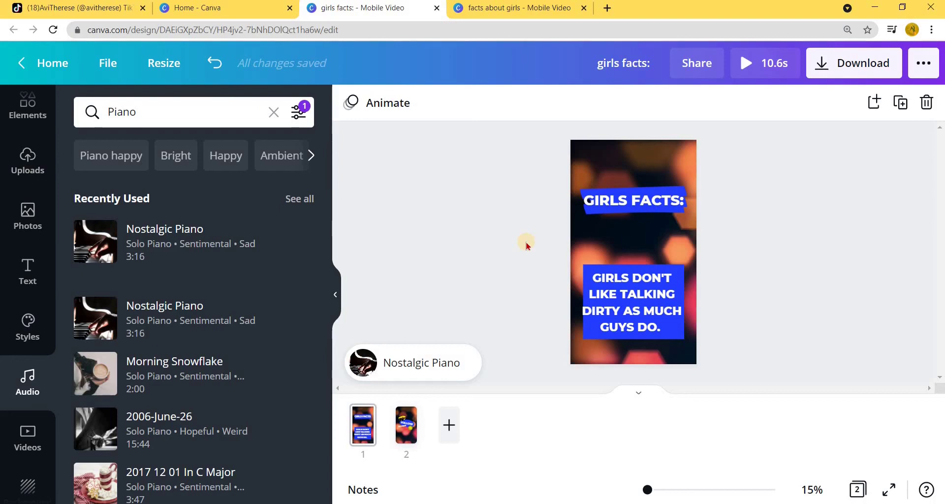
pyautogui.click(59, 14)
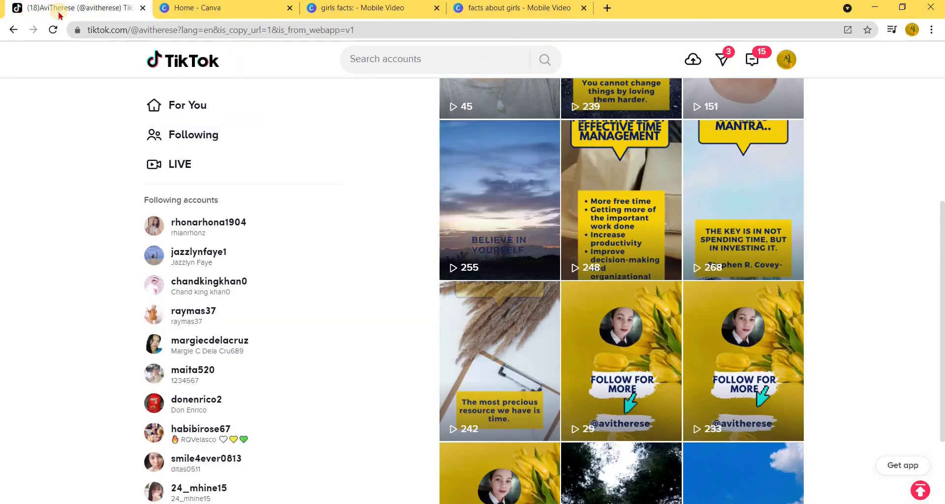
pyautogui.scroll(6, 394, 224)
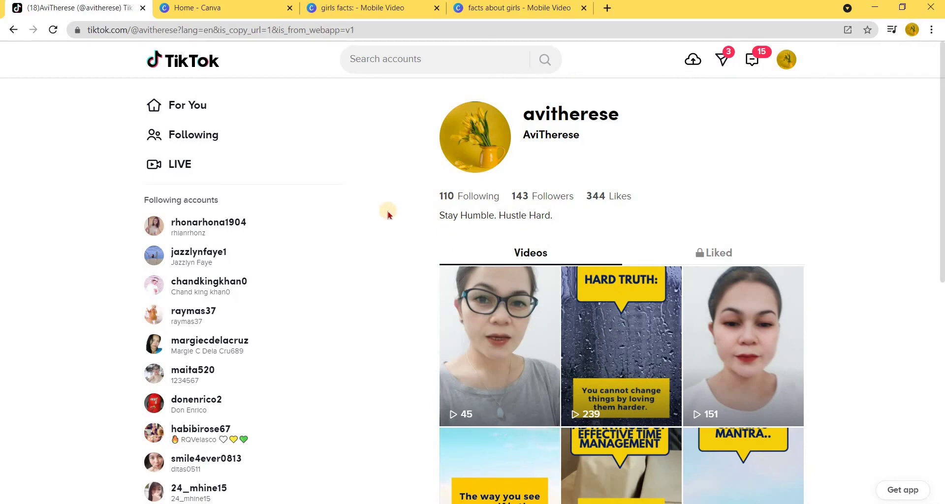
pyautogui.scroll(-3, 395, 240)
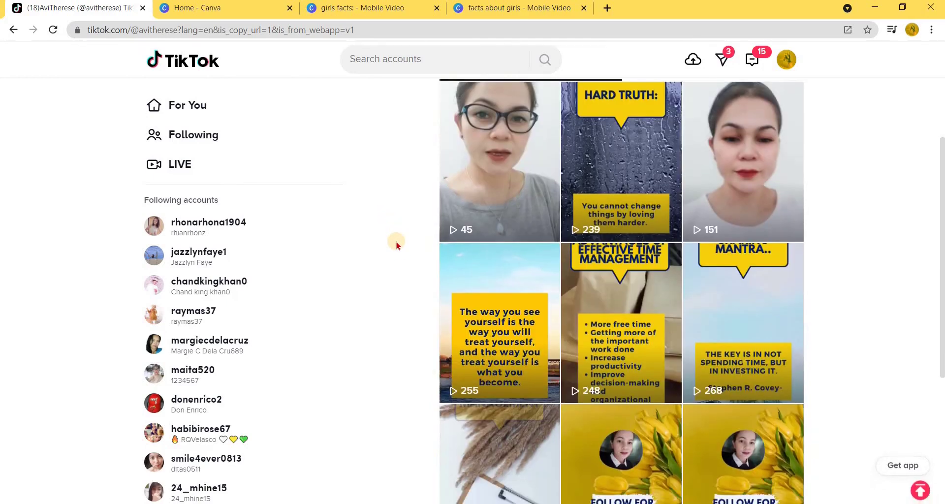
pyautogui.scroll(3, 394, 240)
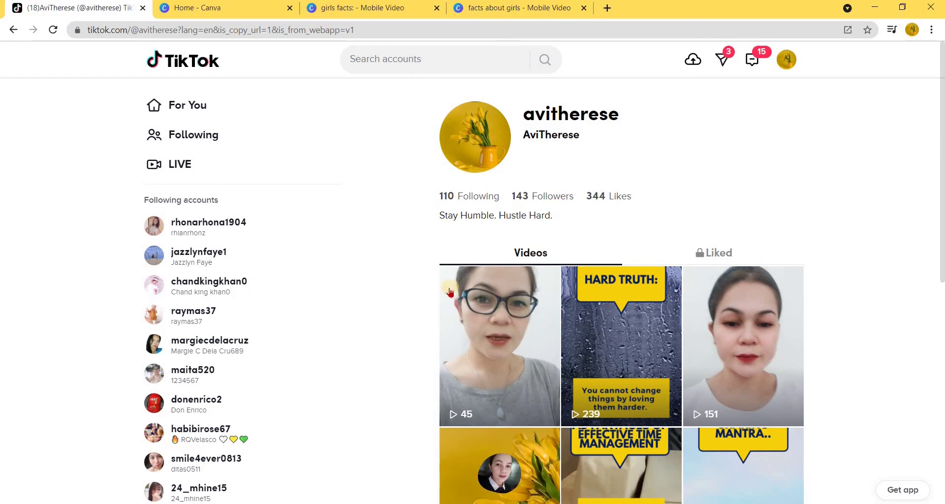
pyautogui.scroll(-5, 449, 292)
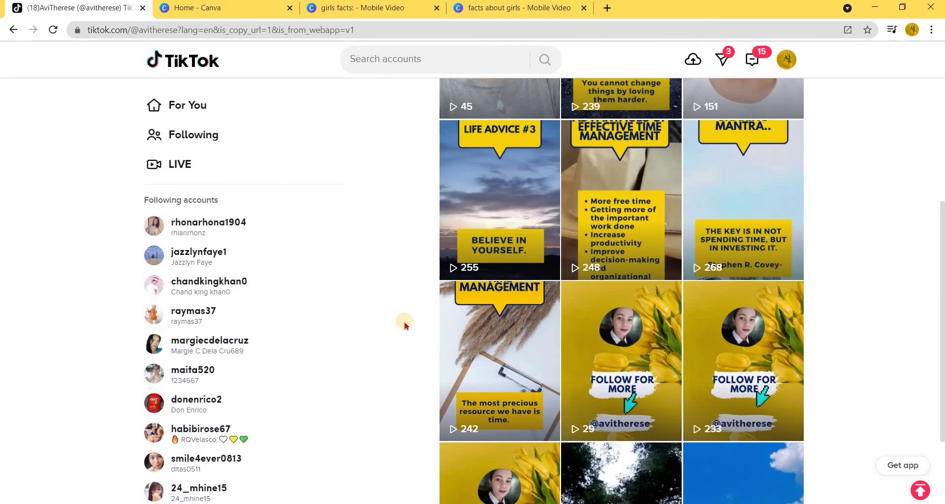
# Step: Switch back to the 'girls facts: - Mobile Video' Canva tab
pyautogui.click(364, 7)
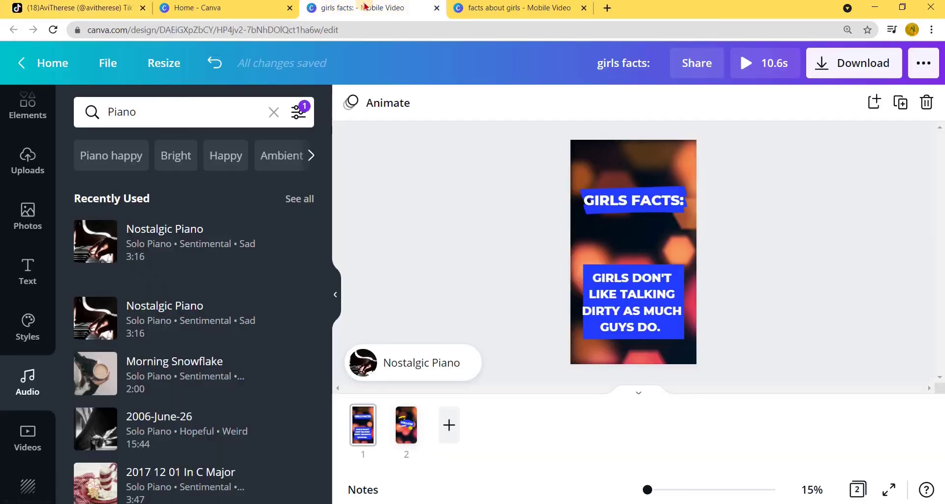